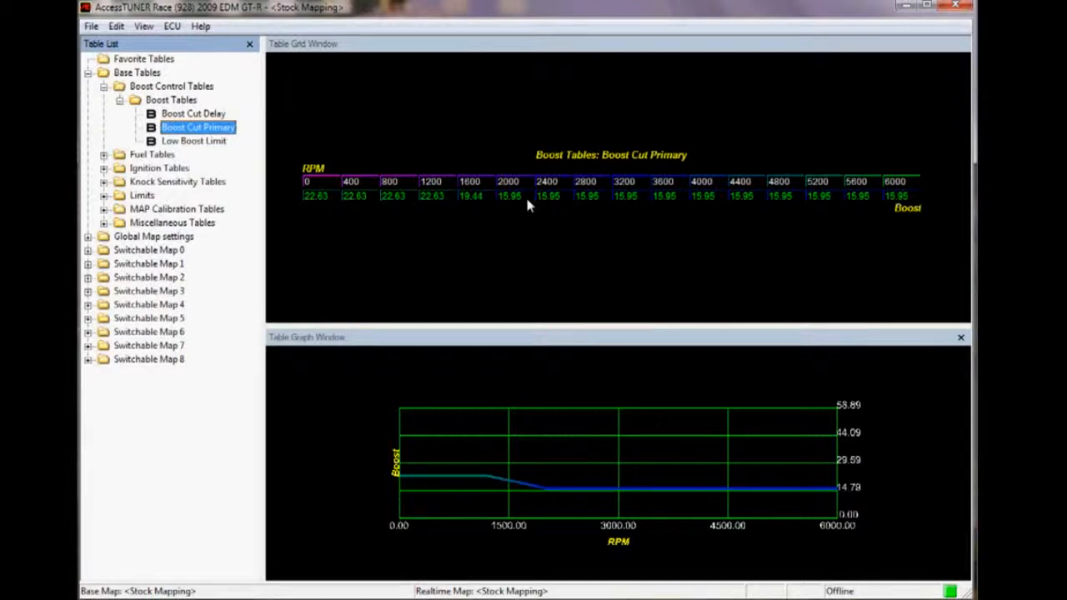
# Step: Set the Boost Cut Primary values from 1600 to 6000 RPM to 20.02
pyautogui.click(475, 198)
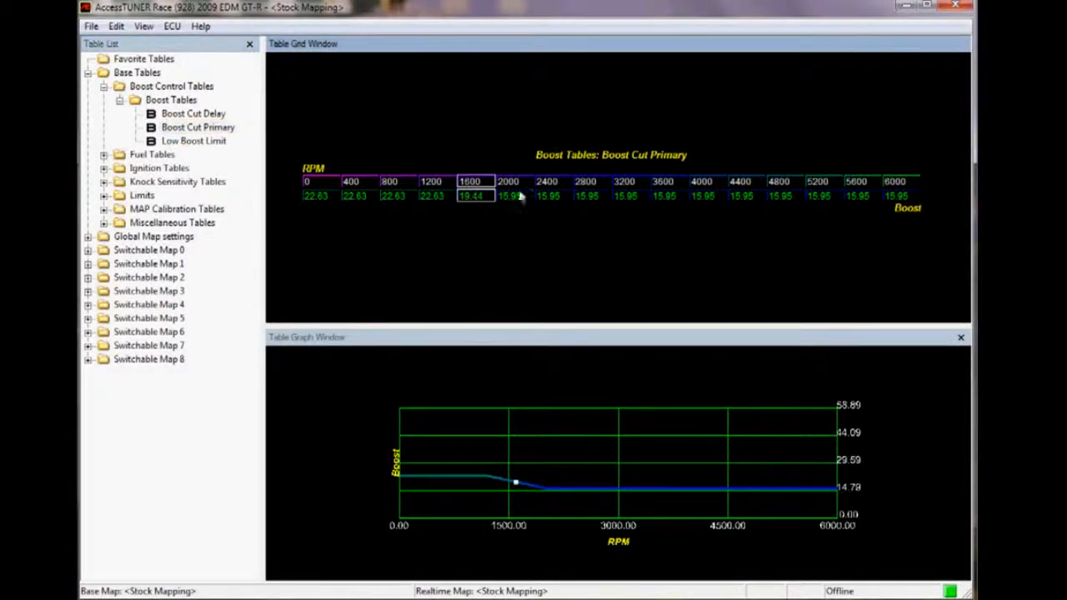
pyautogui.keyDown('shift'); pyautogui.click(900, 197); pyautogui.keyUp('shift')
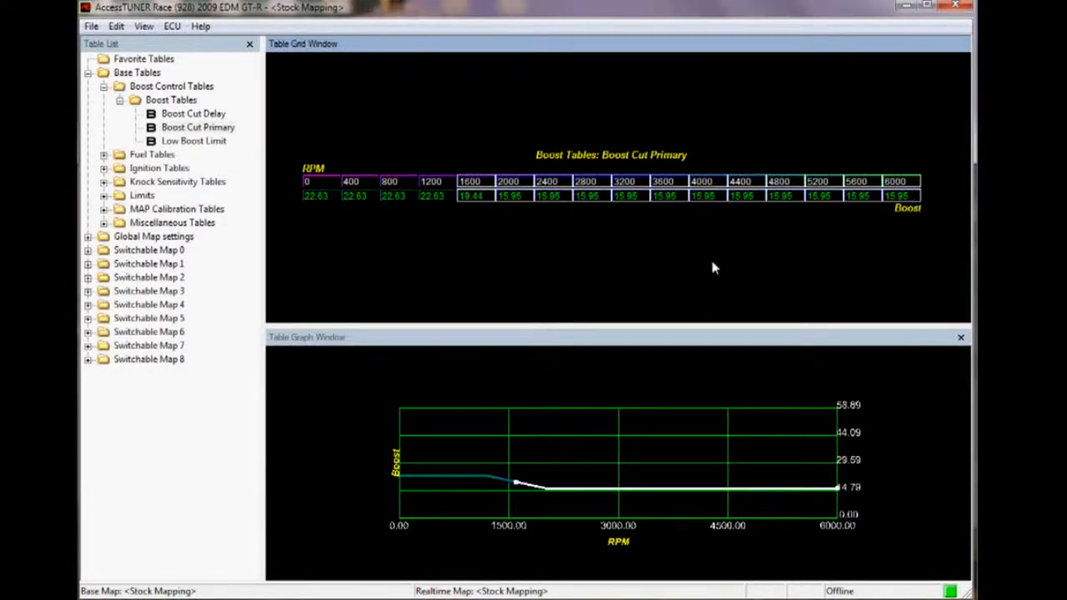
pyautogui.press('e')
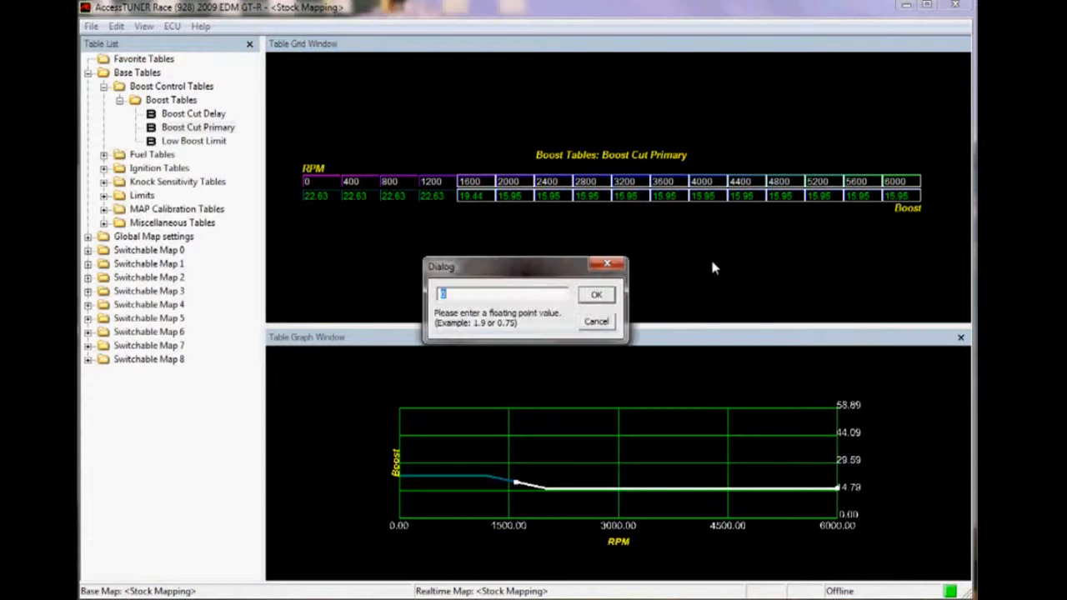
pyautogui.write('20.02')
pyautogui.press('Return')
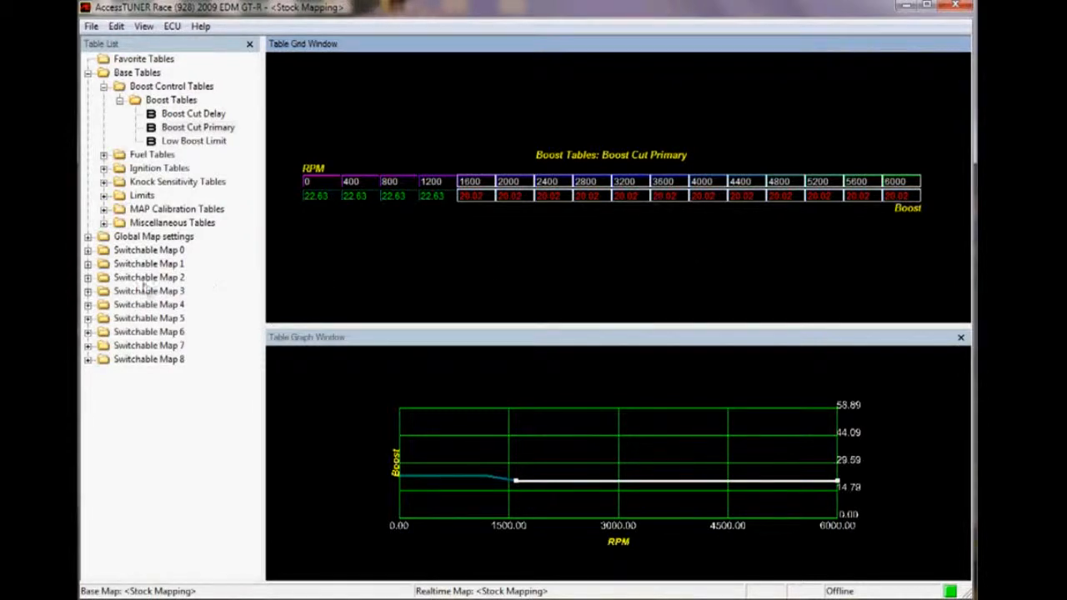
# Step: Open Switchable Map 1's Waste Gate Duty Cycle table and set the 15.95 MAP column to 70 from 2000 to 4400 RPM
pyautogui.click(88, 263)
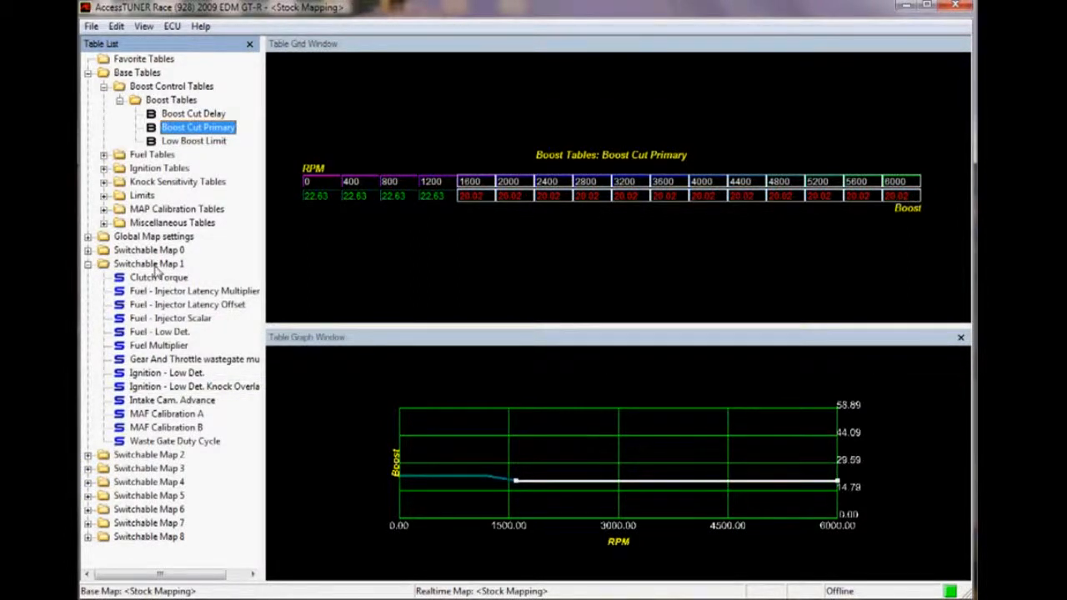
pyautogui.click(182, 442)
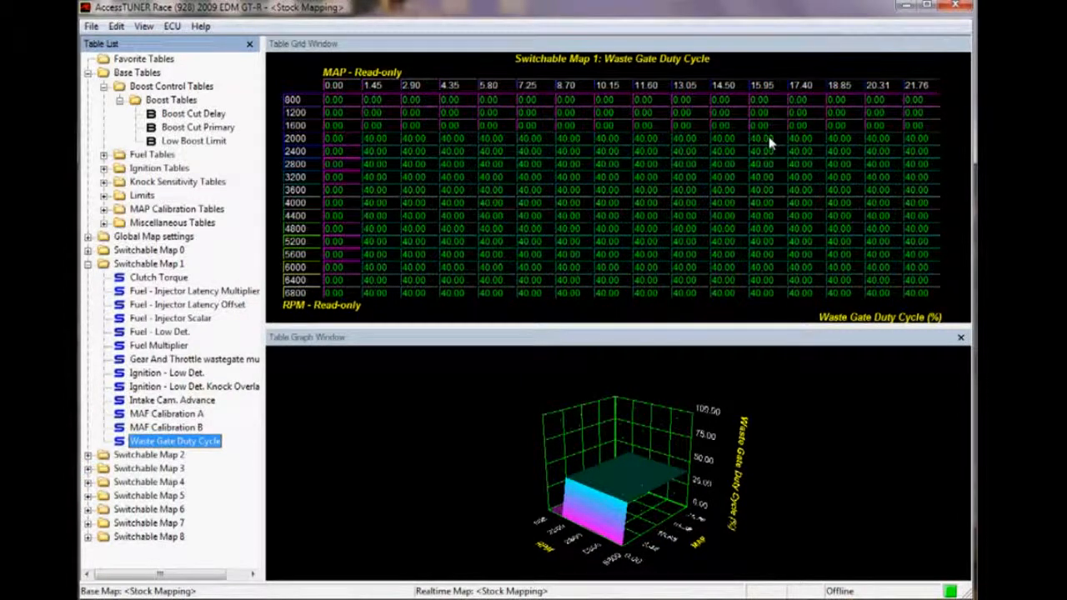
pyautogui.moveTo(768, 140); pyautogui.dragTo(766, 217)
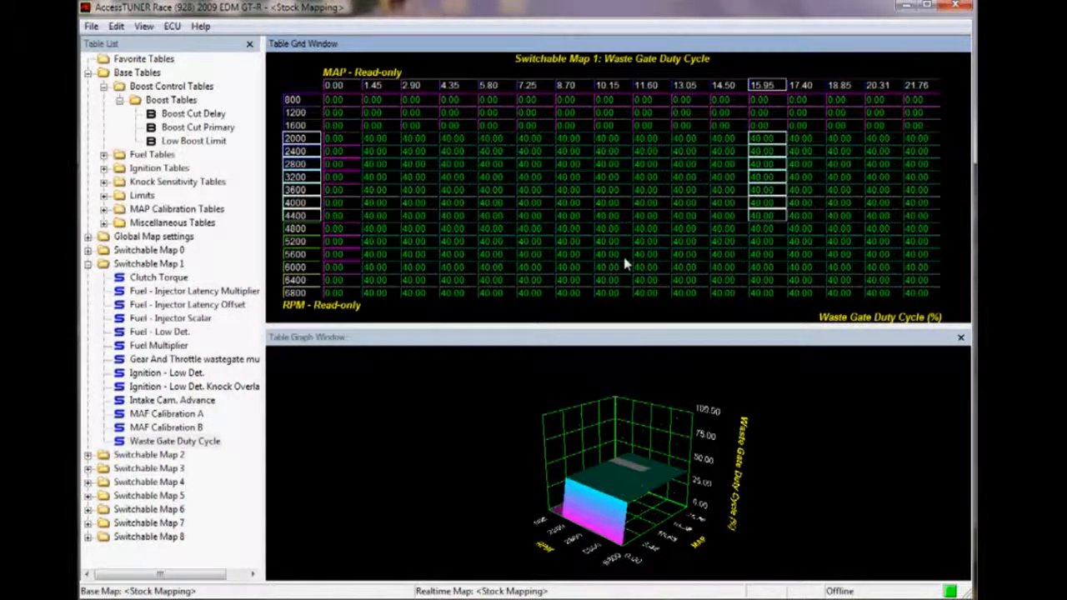
pyautogui.write('e70')
pyautogui.press('Return')
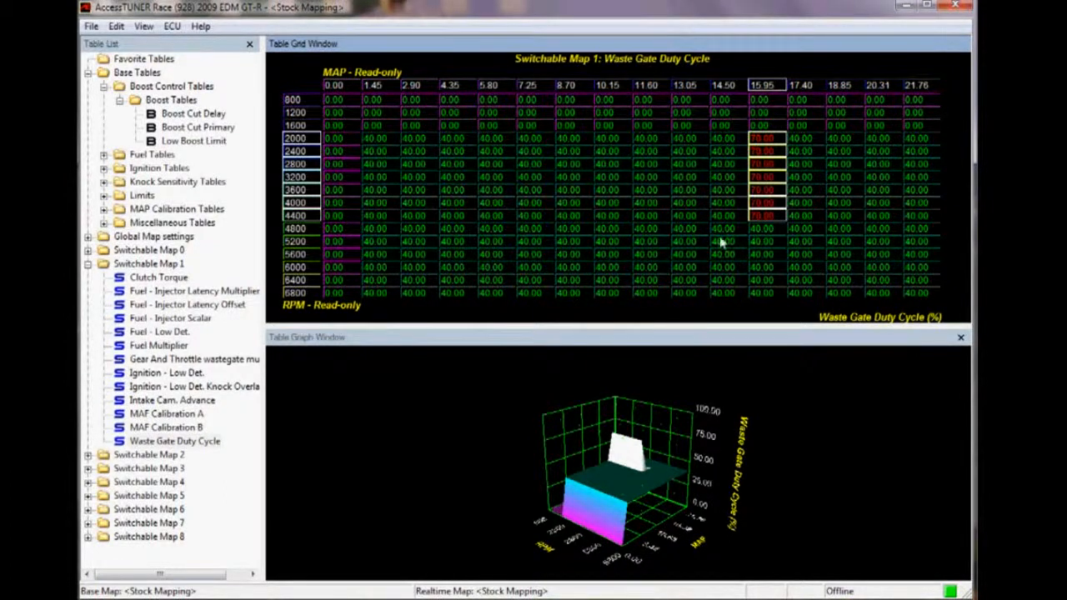
# Step: In the 15.95 MAP column, set the wastegate duty to 75 at 4800 RPM and 80 at 5200 RPM
pyautogui.click(768, 229)
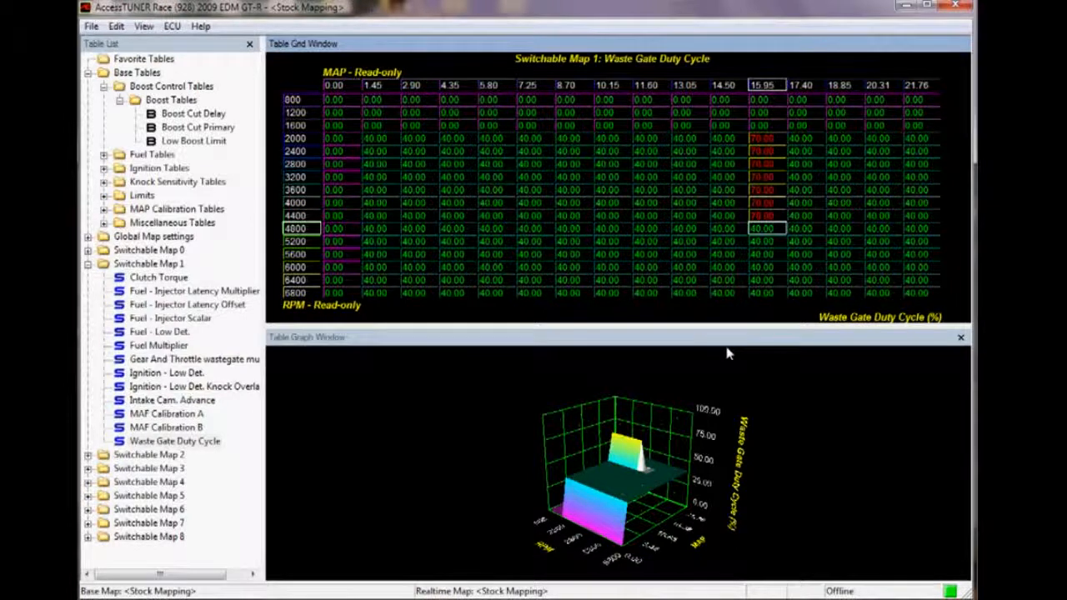
pyautogui.write('=75')
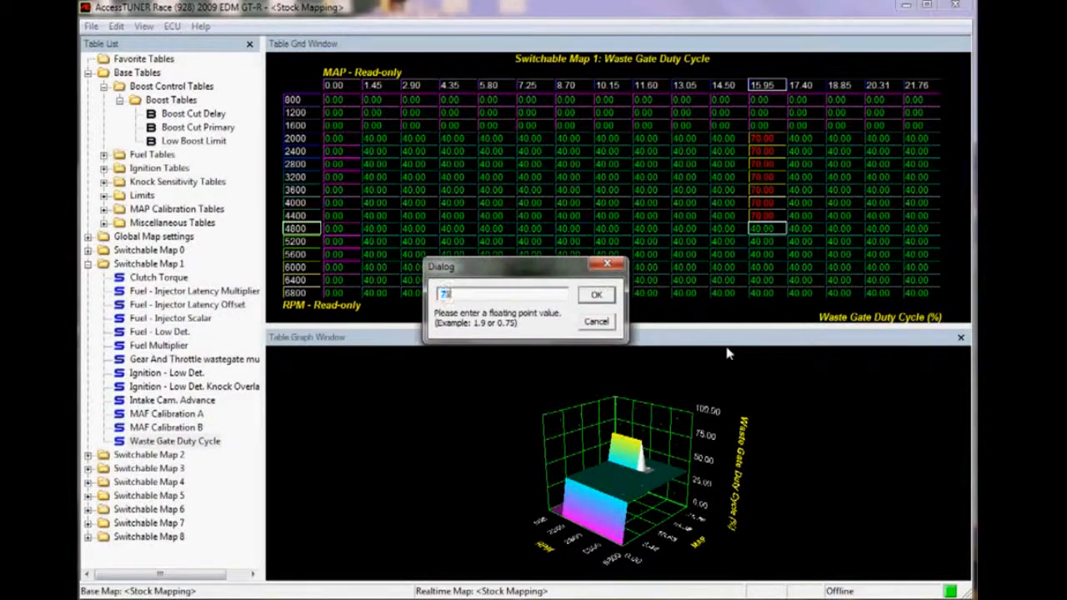
pyautogui.press('Return')
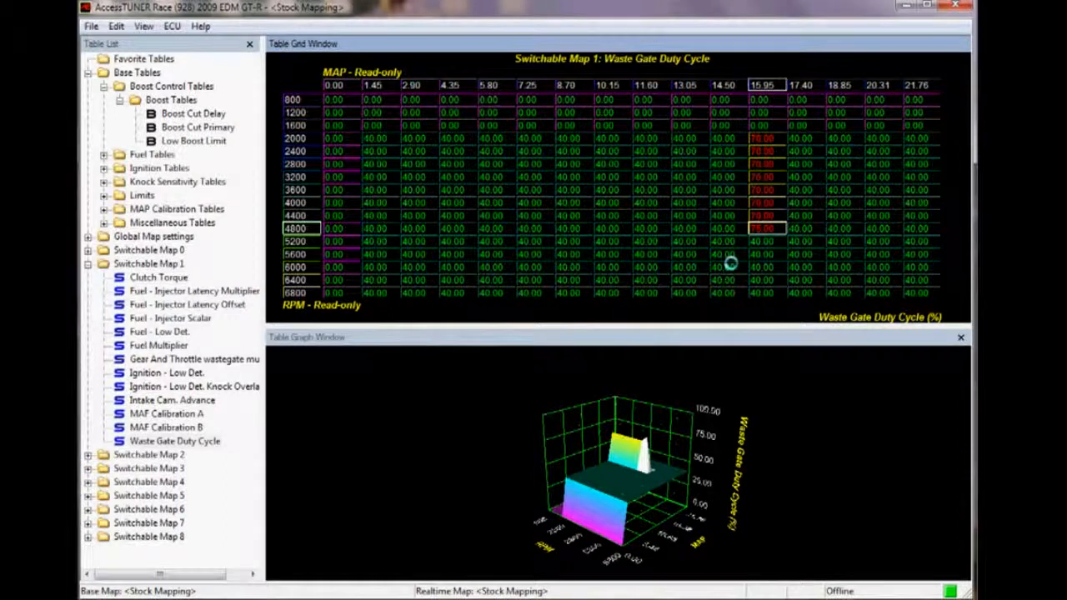
pyautogui.click(755, 243)
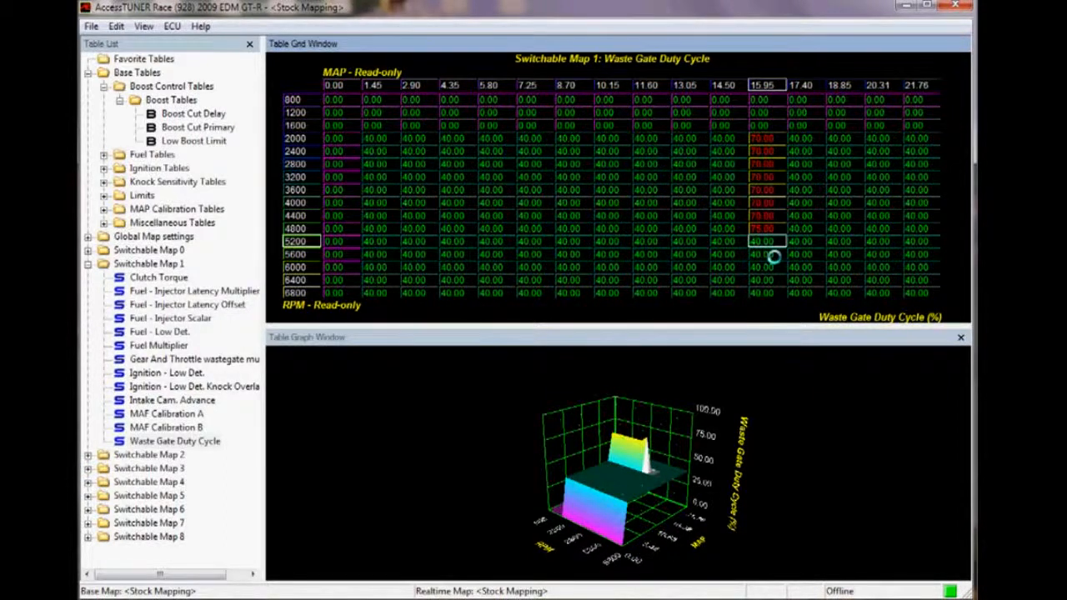
pyautogui.write('=80')
pyautogui.press('Return')
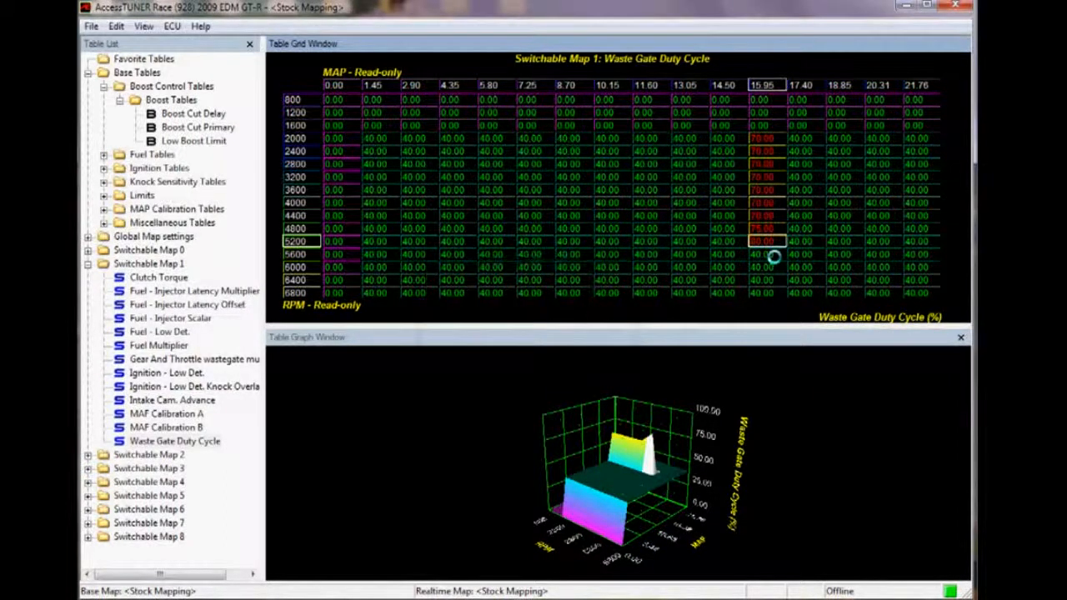
# Step: In the 15.95 MAP column, set the wastegate duty to 85 at 5600 RPM and 90 at 6000 RPM
pyautogui.click(762, 254)
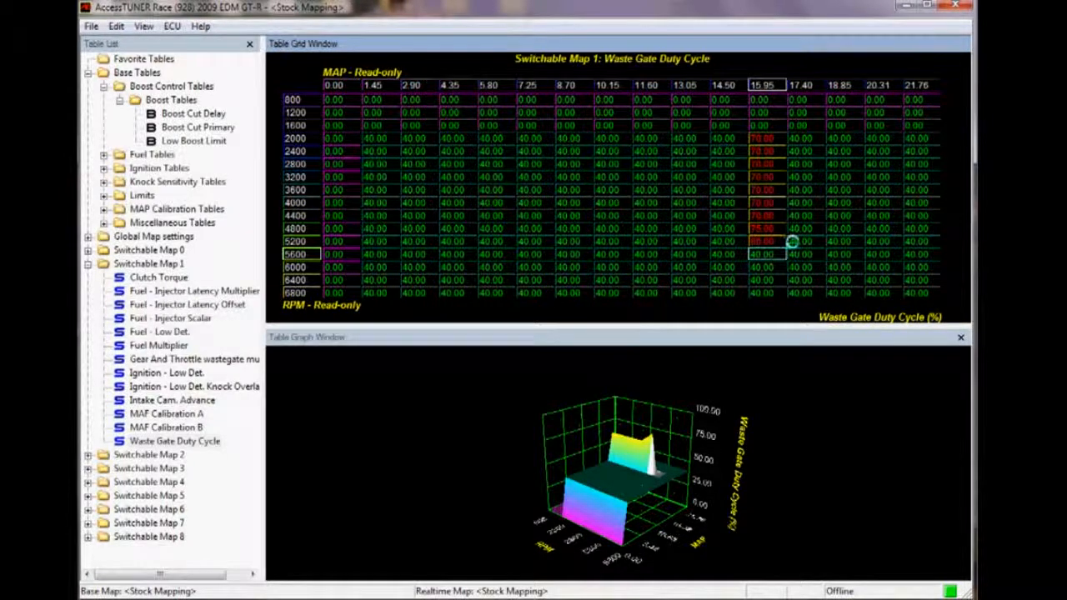
pyautogui.write('=85')
pyautogui.press('Return')
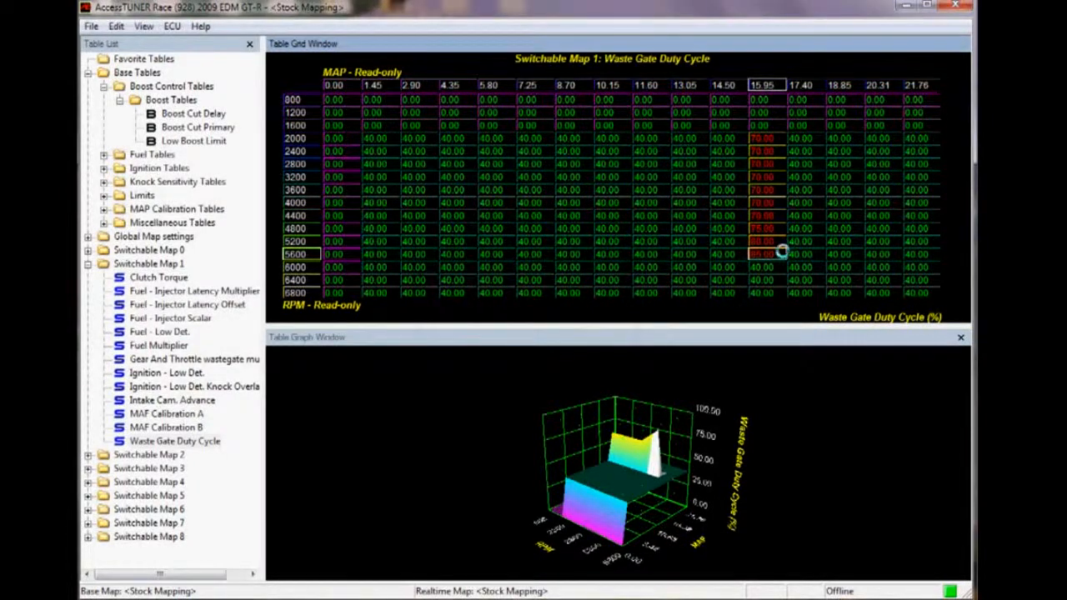
pyautogui.click(759, 266)
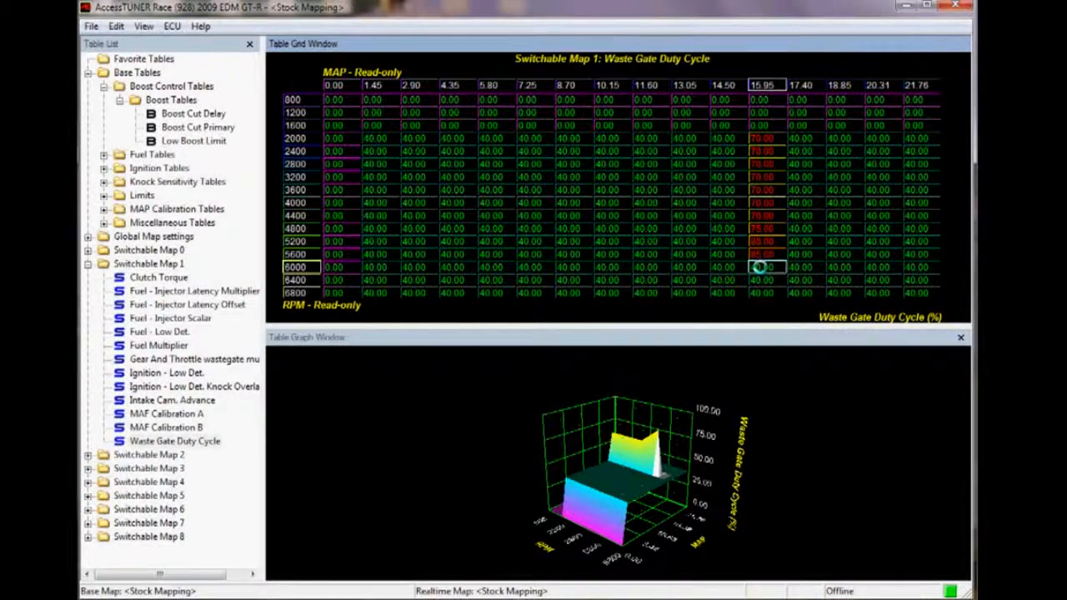
pyautogui.write('=')
pyautogui.write('90')
pyautogui.press('Return')
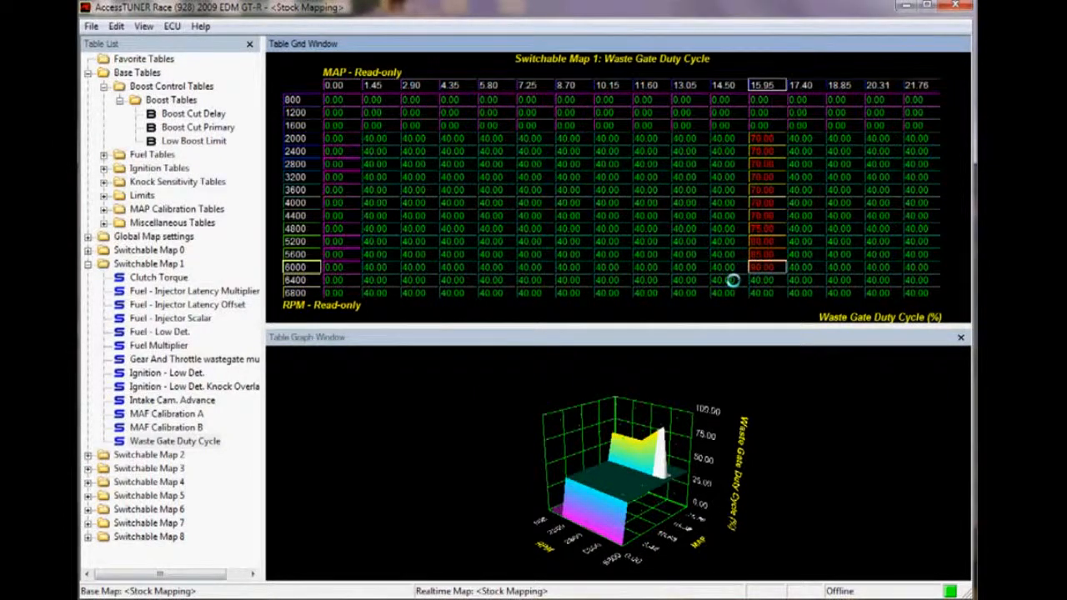
# Step: Set the wastegate duty at 6800 RPM in the 14.50 MAP column to 100
pyautogui.click(732, 281)
pyautogui.click(733, 293)
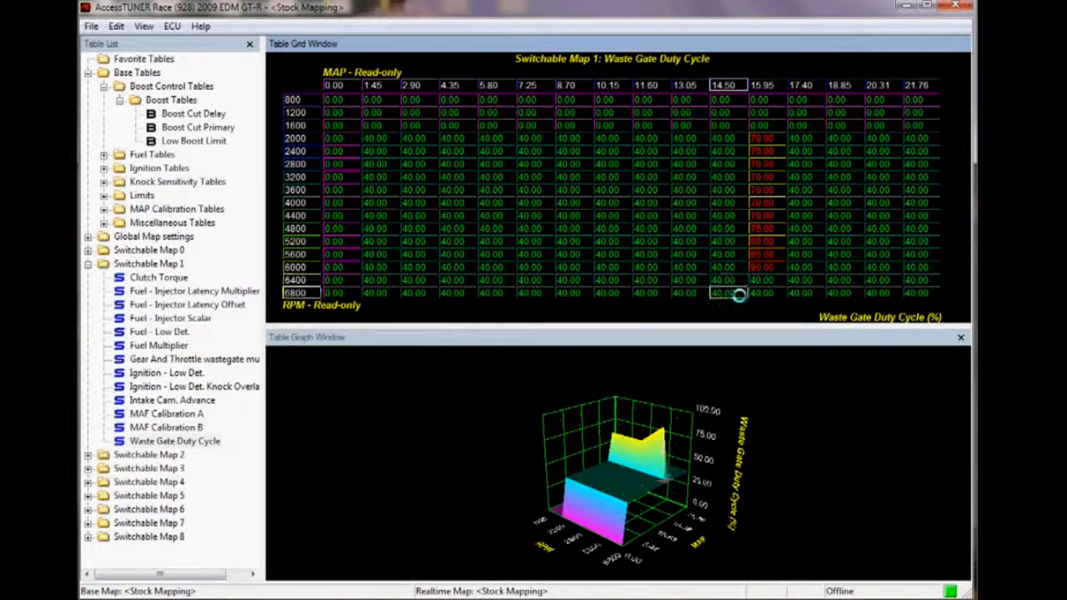
pyautogui.write('=100')
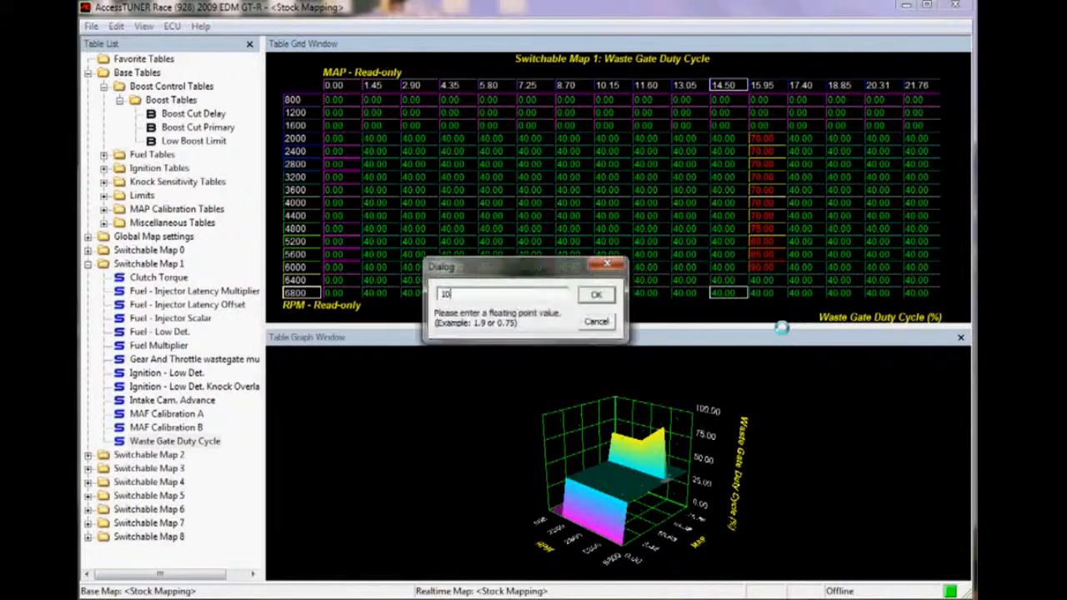
pyautogui.press('Return')
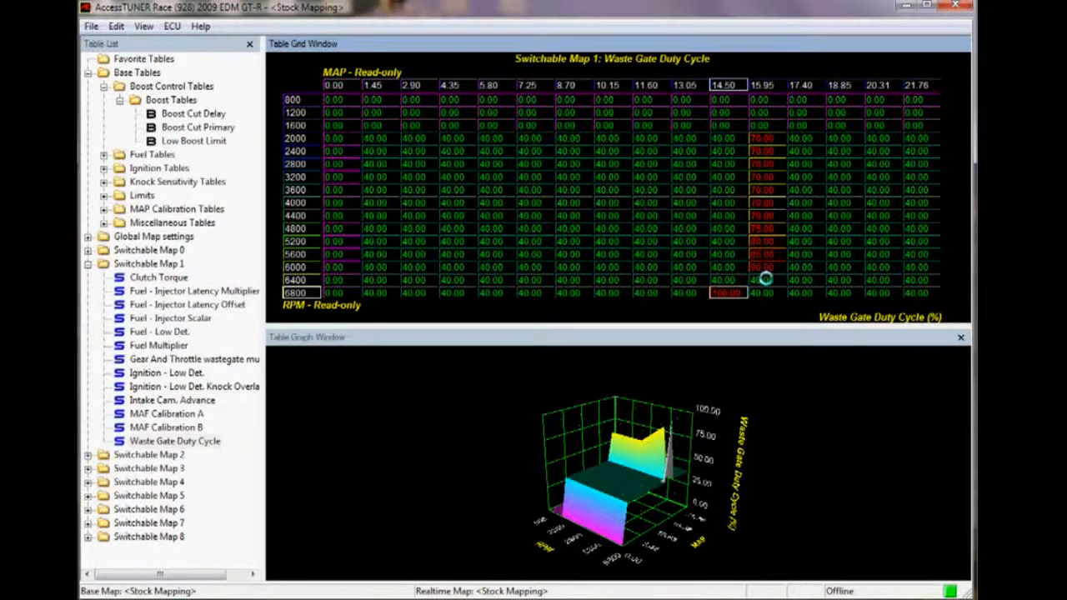
# Step: At 6400 RPM, set the wastegate duty to 92.5 in the 15.95 MAP column and 97.5 in the 14.50 column
pyautogui.click(765, 279)
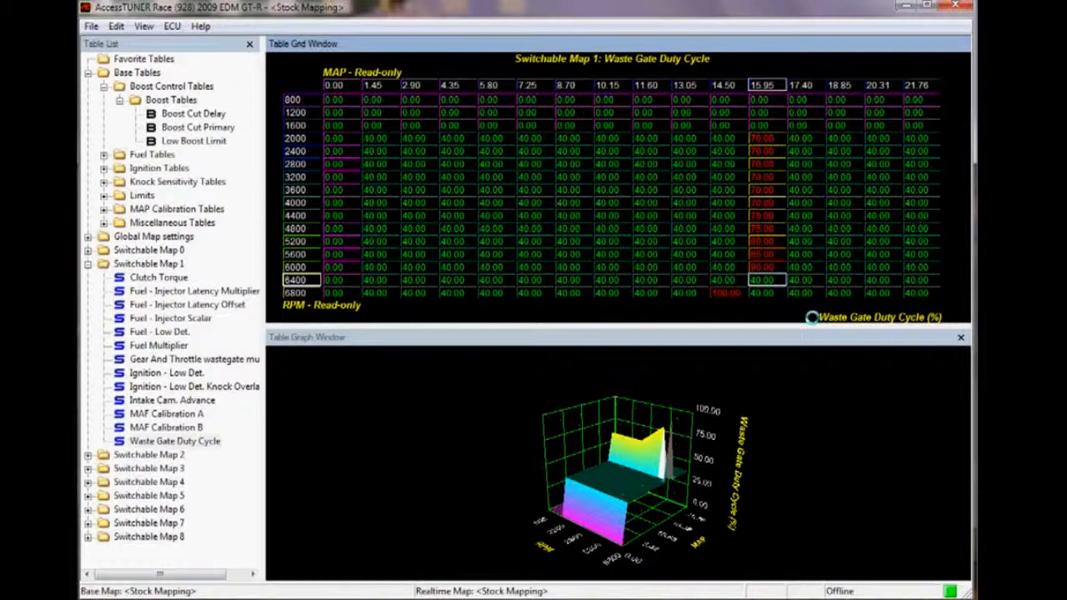
pyautogui.write('92')
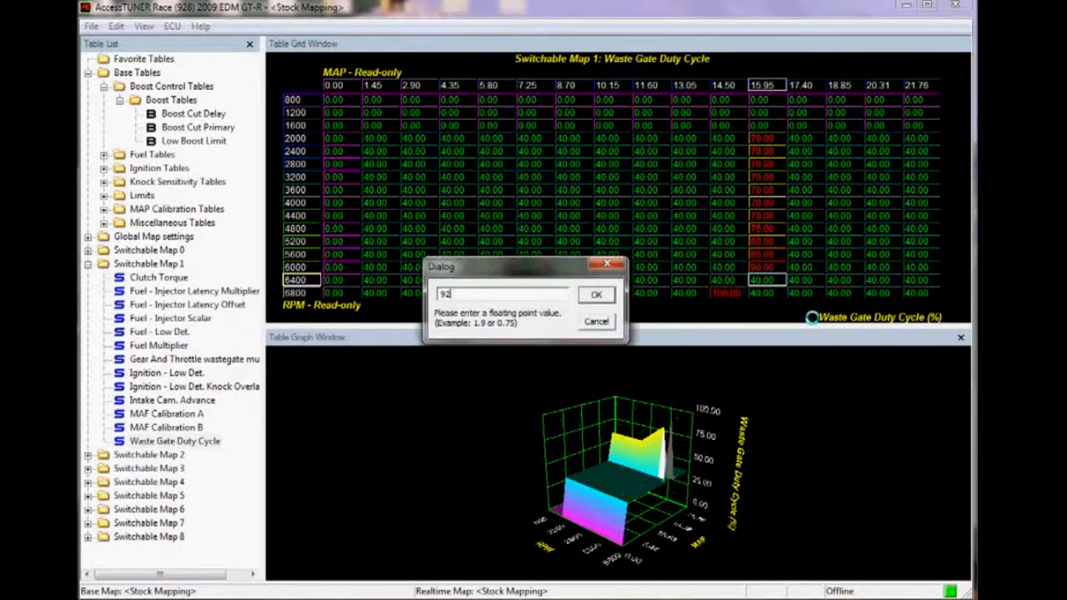
pyautogui.press('Return')
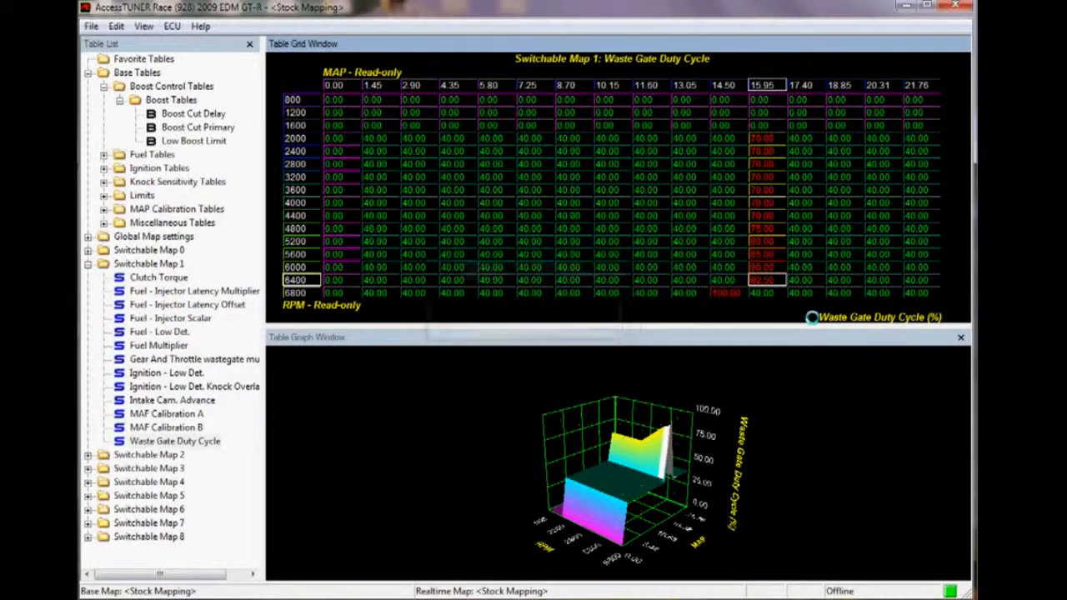
pyautogui.click(721, 279)
pyautogui.write('97')
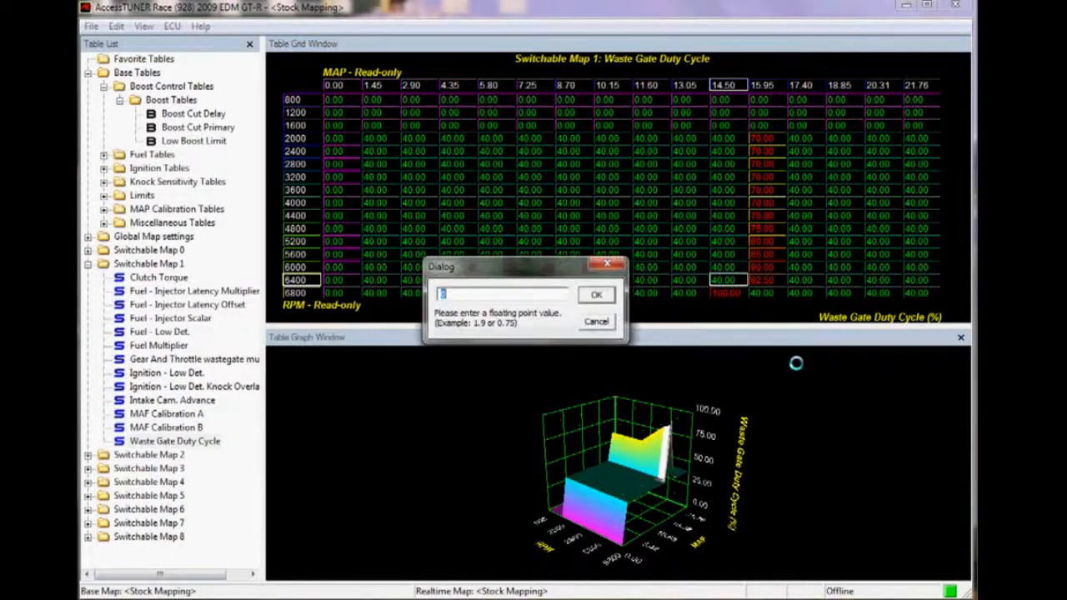
pyautogui.write('.5')
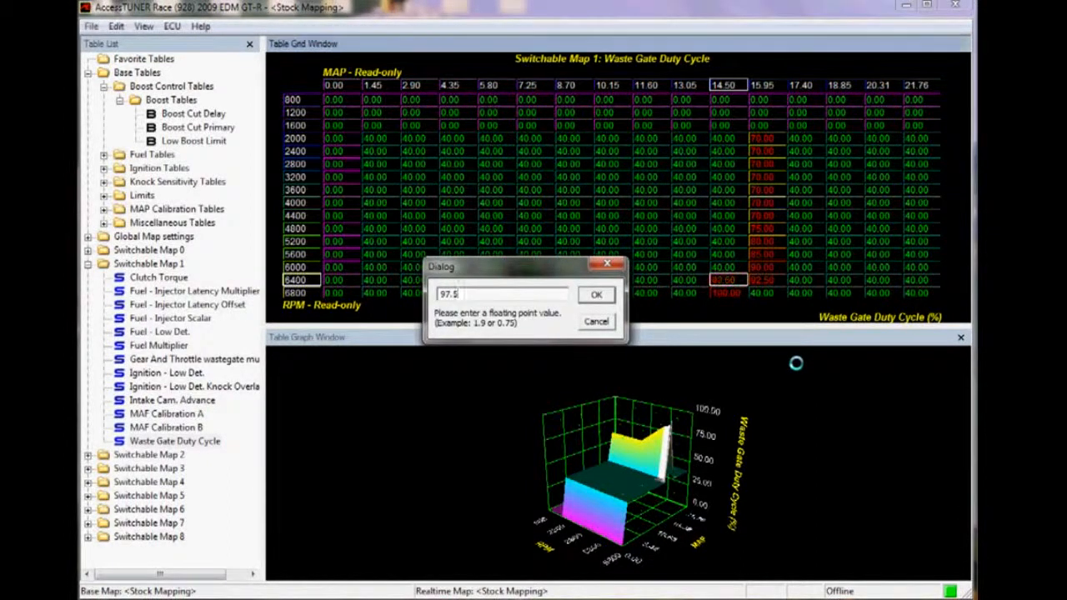
pyautogui.press('Return')
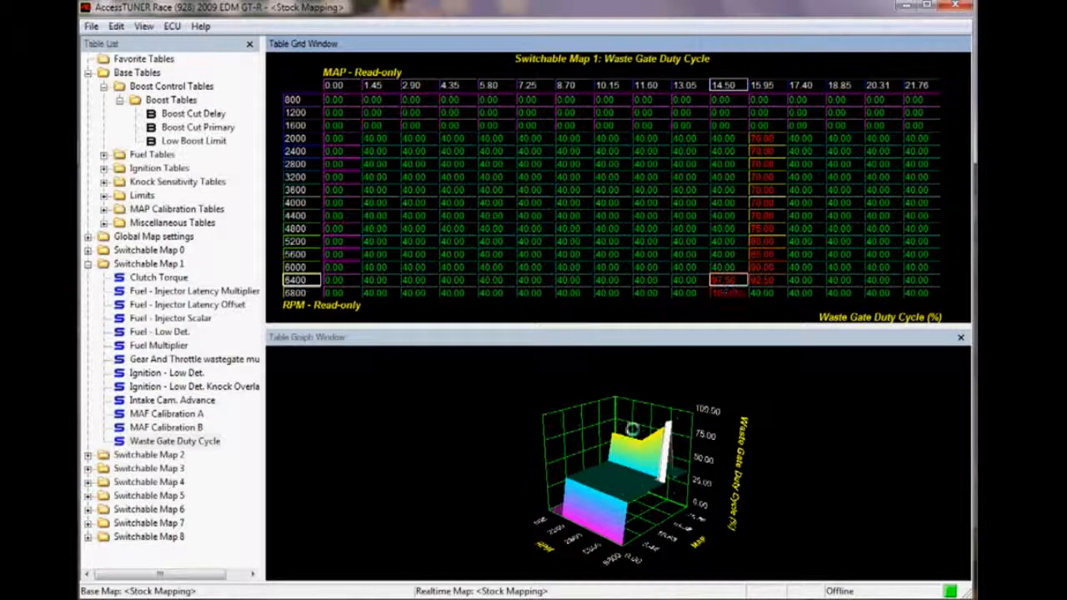
# Step: Set the wastegate duty in the 17.40 MAP column to 65 from 2000 to 4400 RPM
pyautogui.moveTo(524, 455)
pyautogui.mouseDown()
pyautogui.moveTo(511, 453)
pyautogui.moveTo(519, 466)
pyautogui.moveTo(500, 469)
pyautogui.moveTo(506, 450)
pyautogui.mouseUp()
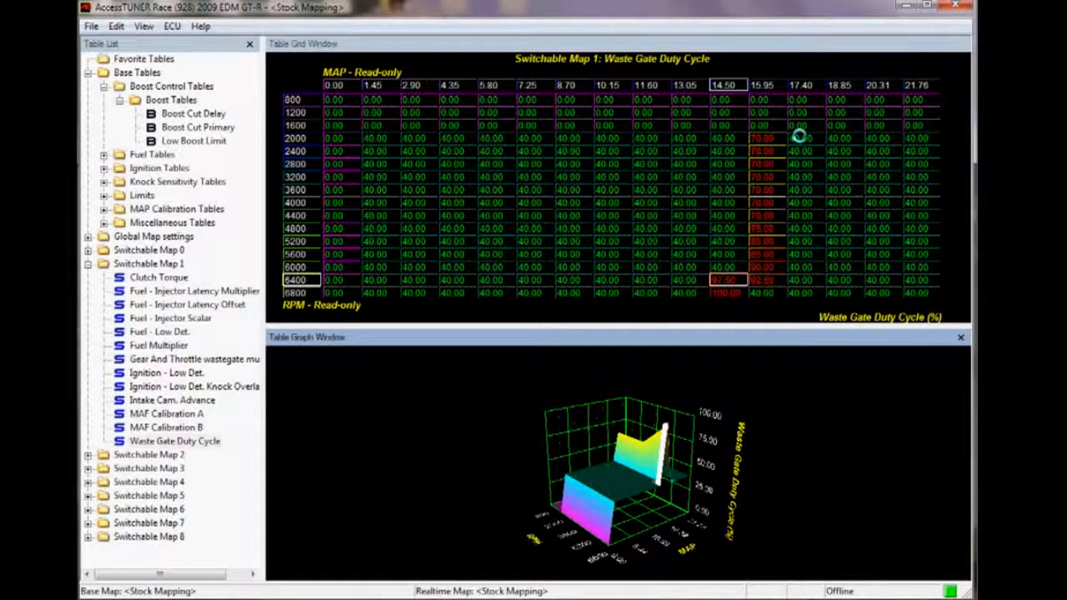
pyautogui.moveTo(799, 135); pyautogui.dragTo(798, 190)
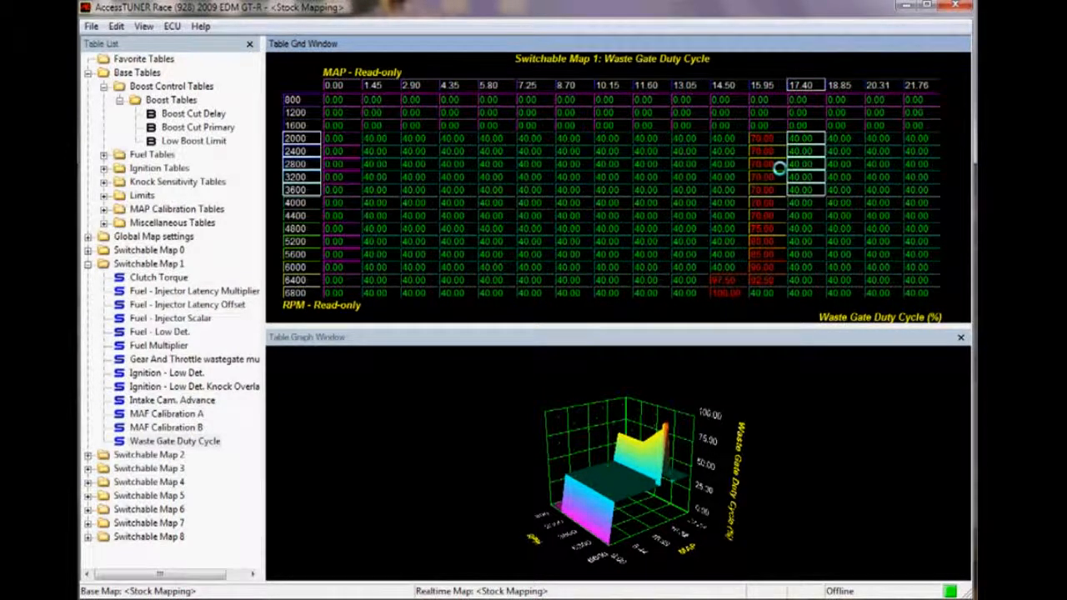
pyautogui.moveTo(803, 138); pyautogui.dragTo(799, 207)
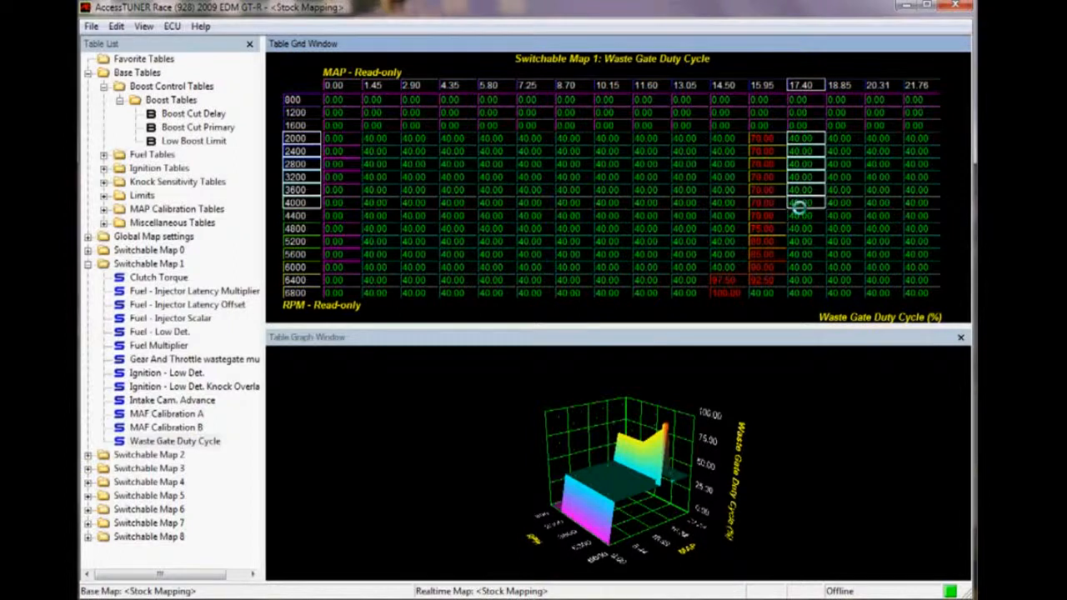
pyautogui.write('65')
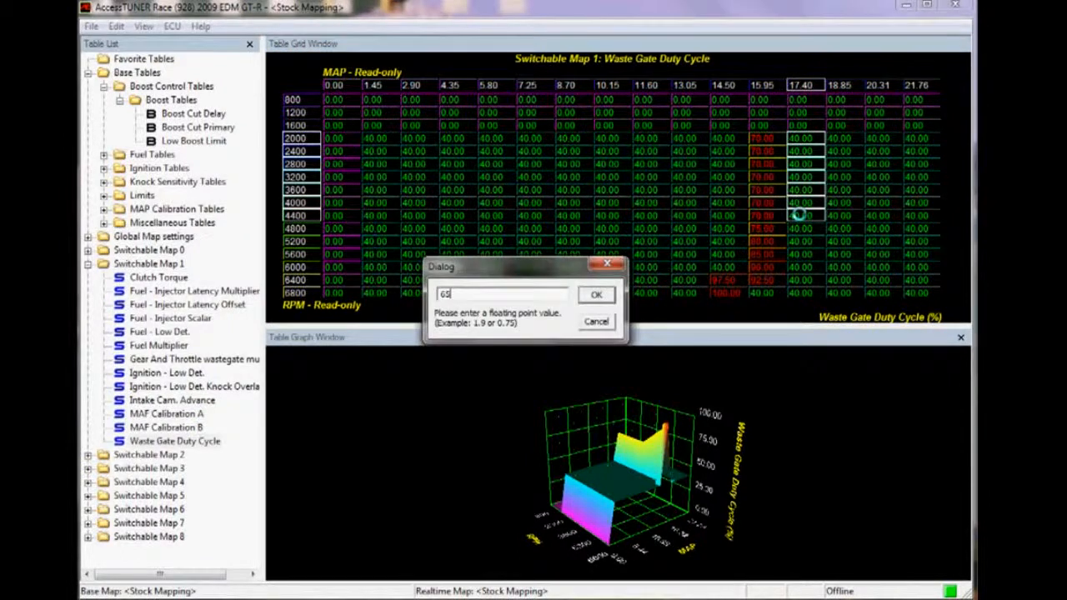
pyautogui.press('Return')
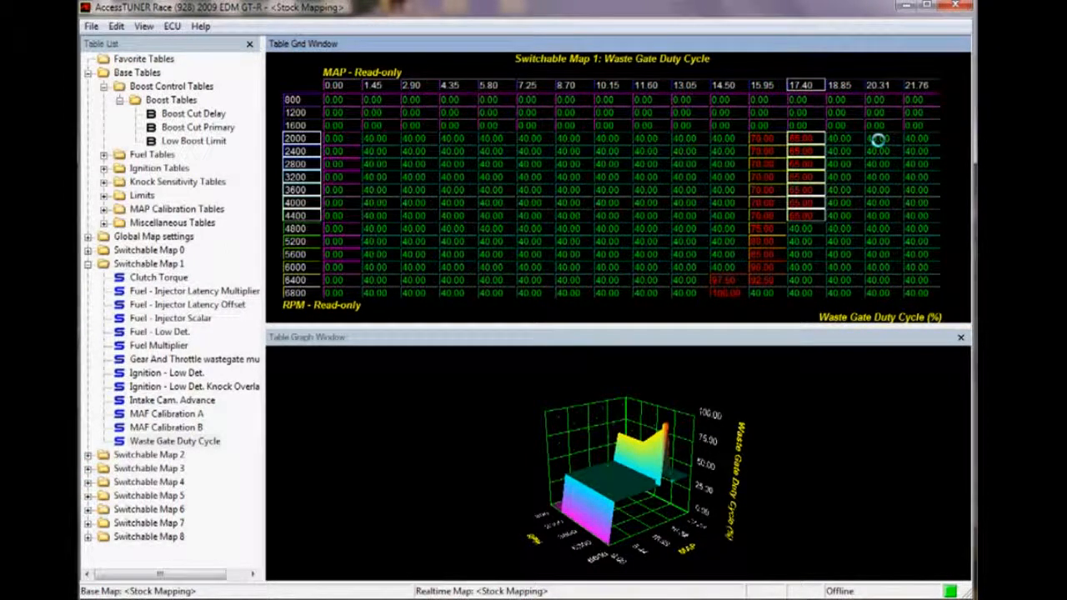
# Step: Set the wastegate duty in the 21.76 MAP column to 50 from 2000 to 4400 RPM
pyautogui.moveTo(917, 137); pyautogui.dragTo(916, 215)
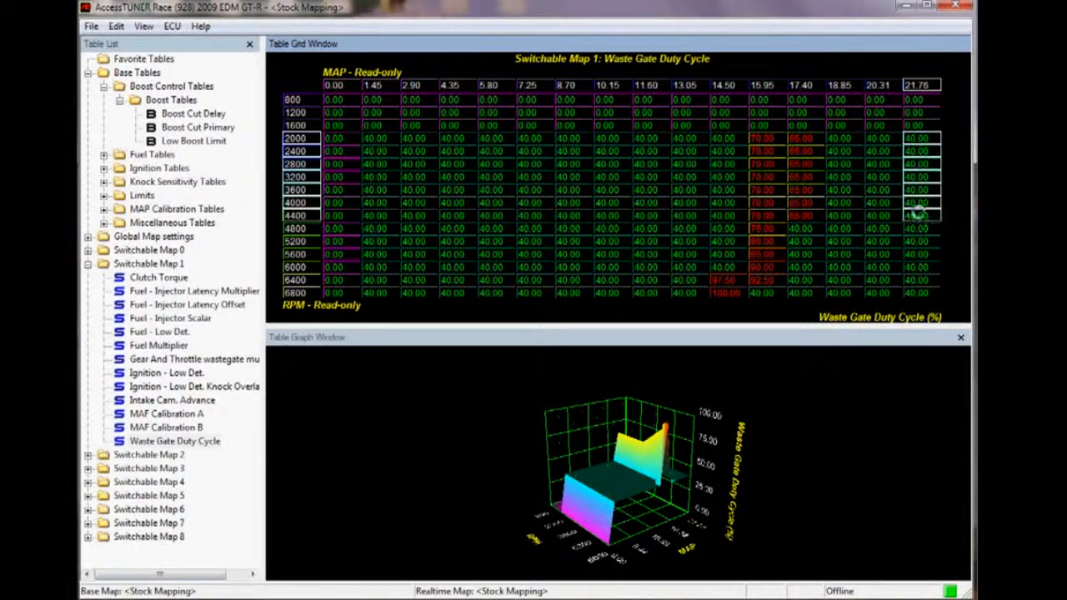
pyautogui.press('=')
pyautogui.write('50')
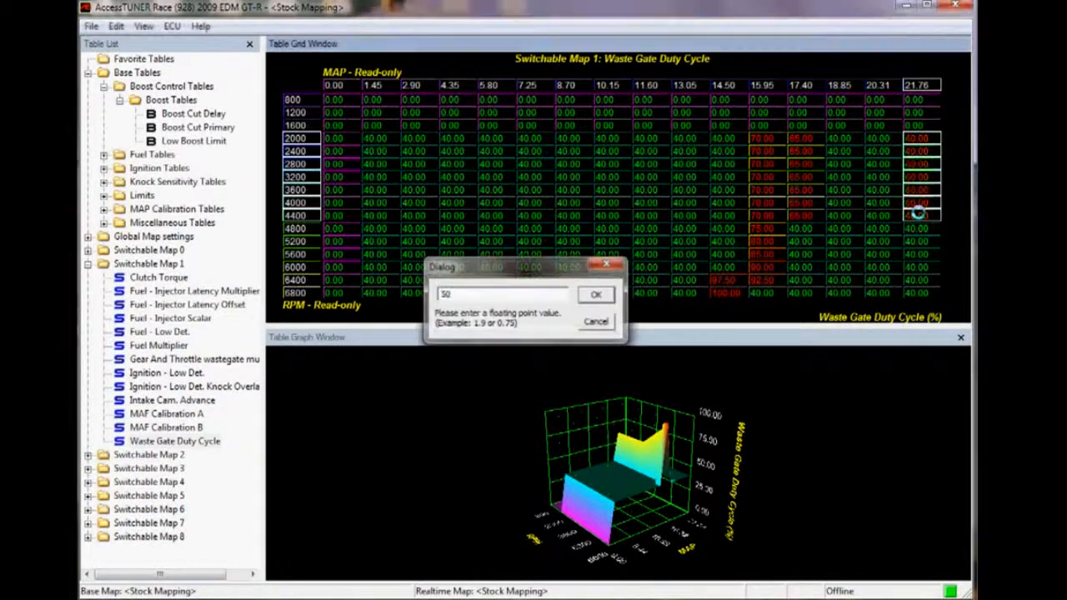
pyautogui.press('Return')
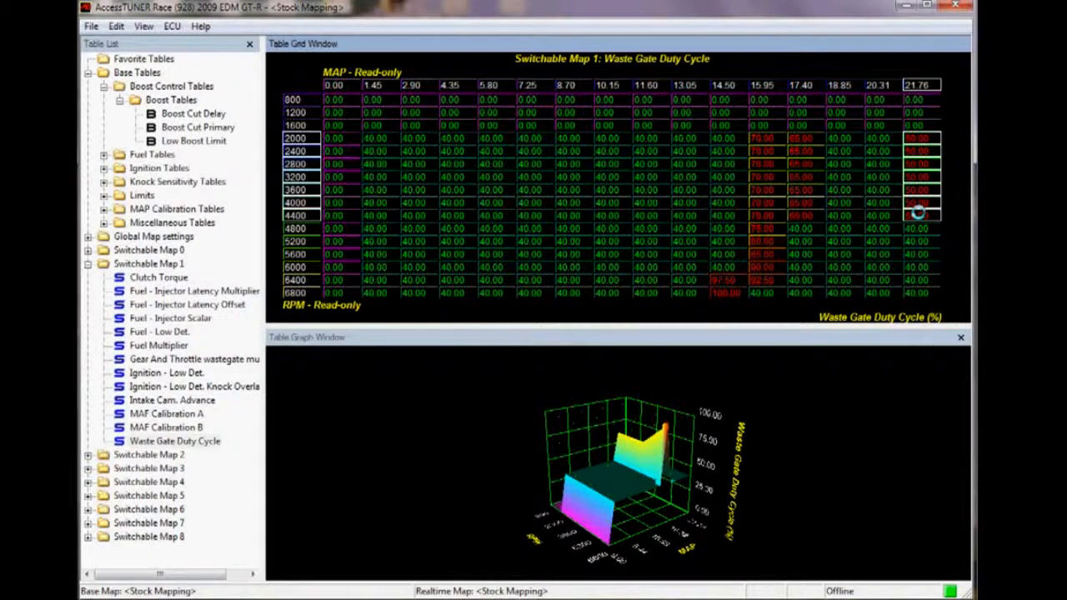
# Step: Interpolate the wastegate duty horizontally between the 17.40 and 21.76 MAP columns from 2000 to 4400 RPM
pyautogui.hotkey('shift', 'Left')
pyautogui.hotkey('shift', 'Left')
pyautogui.hotkey('shift', 'Left')
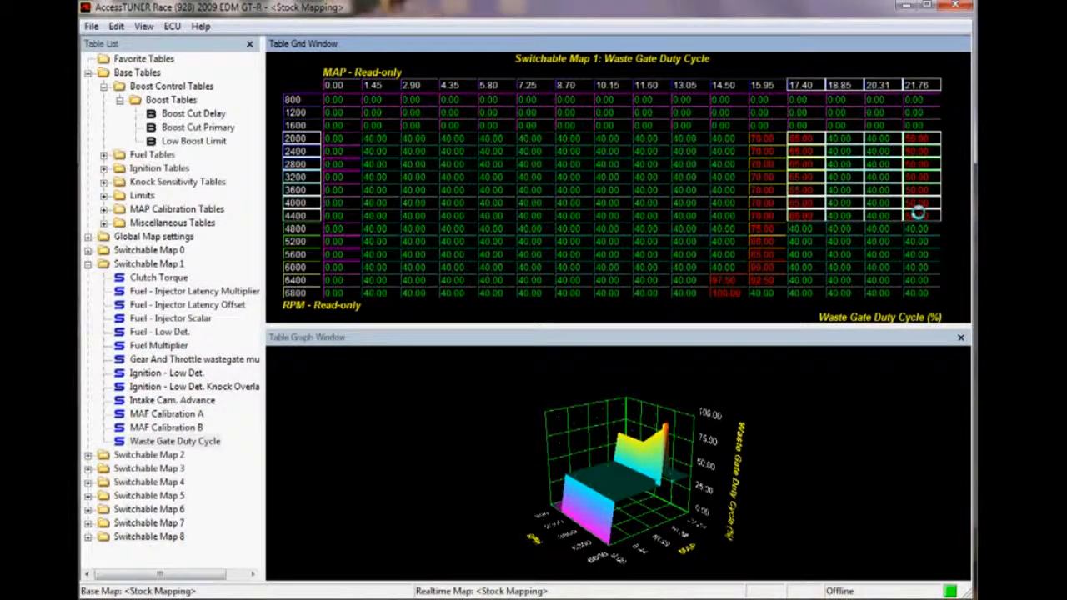
pyautogui.press('h')
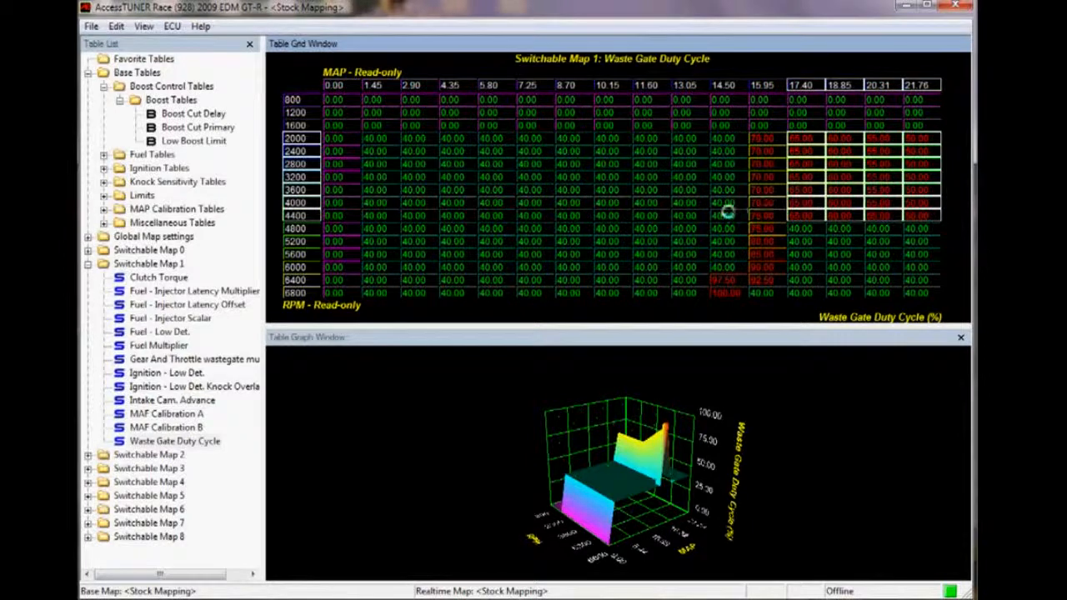
# Step: Set the wastegate duty in the 14.50 MAP column to 75 from 2000 to 4400 RPM
pyautogui.moveTo(728, 214); pyautogui.dragTo(727, 137)
pyautogui.write('75')
pyautogui.press('Return')
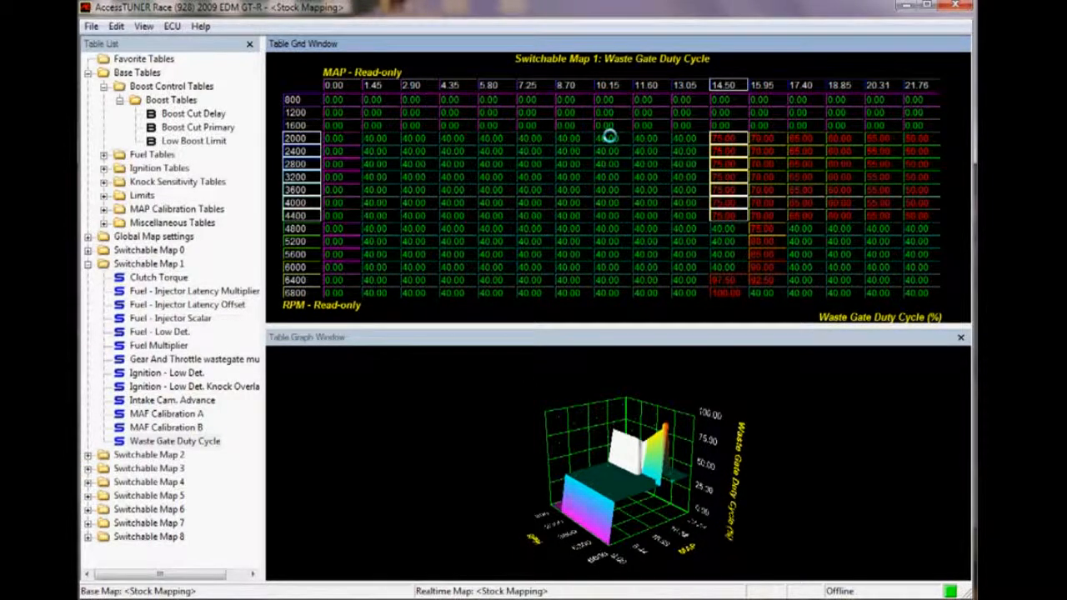
pyautogui.moveTo(527, 137); pyautogui.dragTo(528, 209)
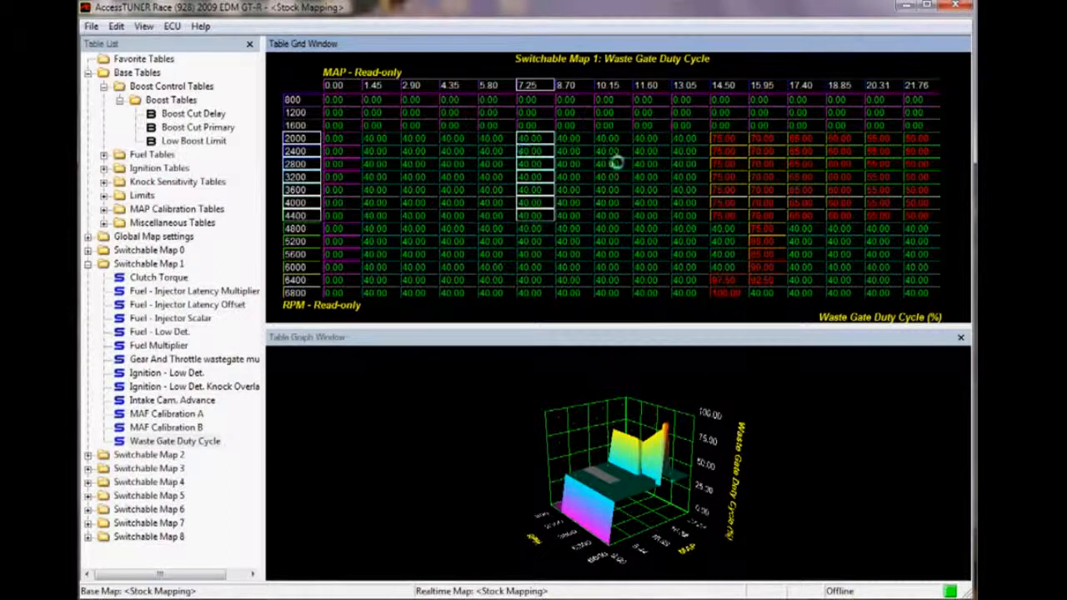
pyautogui.write('10')
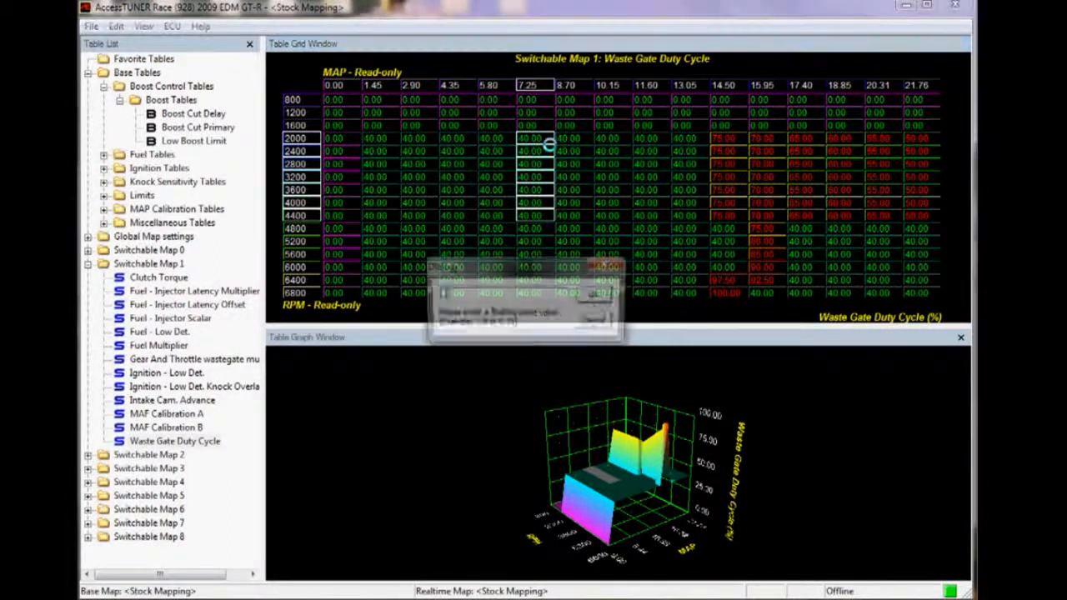
pyautogui.press('Return')
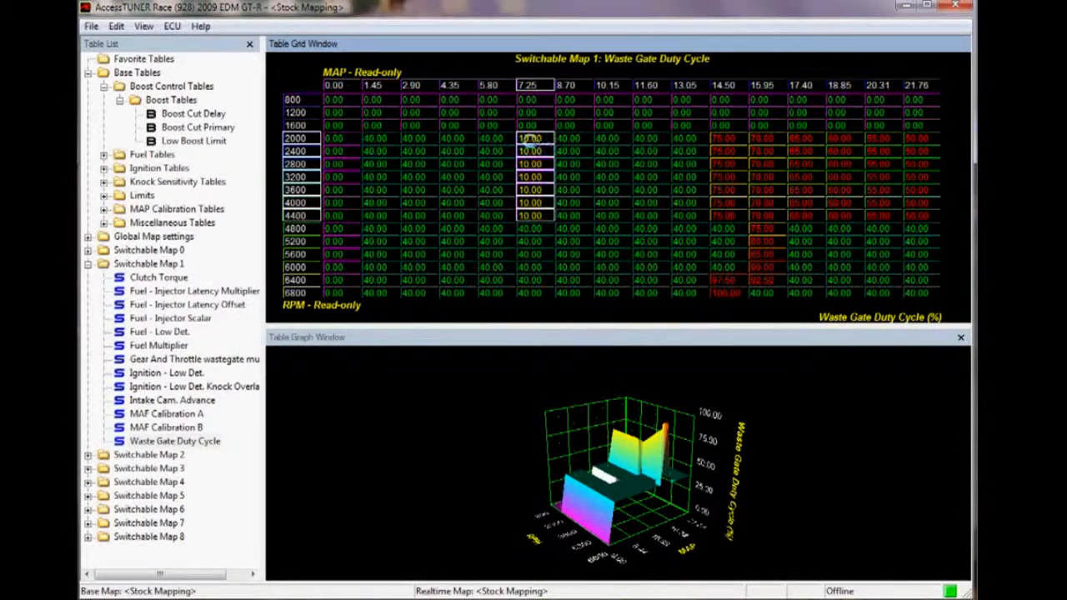
# Step: Set the 7.25 MAP column to 100 from 2000 to 4400 RPM and interpolate horizontally across to the 14.50 column
pyautogui.moveTo(531, 137); pyautogui.dragTo(531, 210)
pyautogui.write('100')
pyautogui.press('Return')
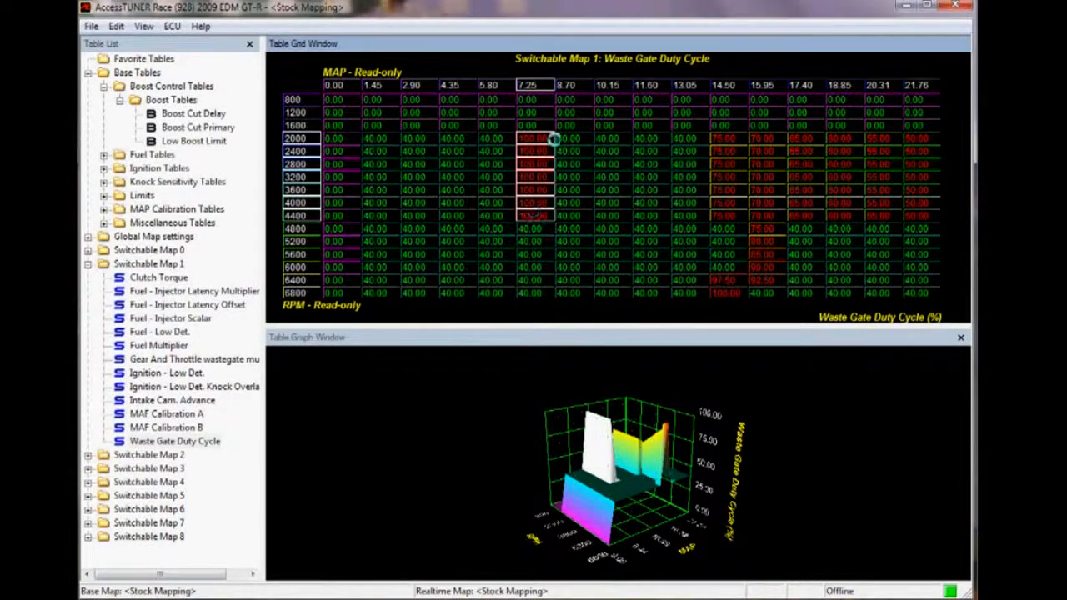
pyautogui.moveTo(538, 137); pyautogui.dragTo(722, 218)
pyautogui.press('h')
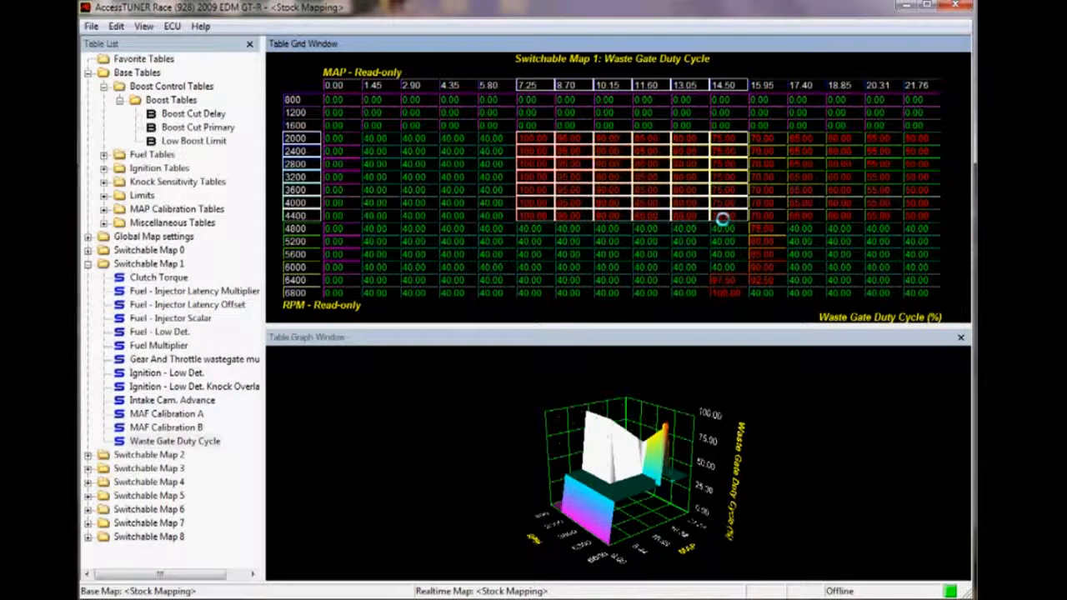
# Step: Set the 1.45 MAP column to 100 from 2000 to 4400 RPM and interpolate horizontally across to the 7.25 column
pyautogui.moveTo(368, 140); pyautogui.dragTo(369, 214)
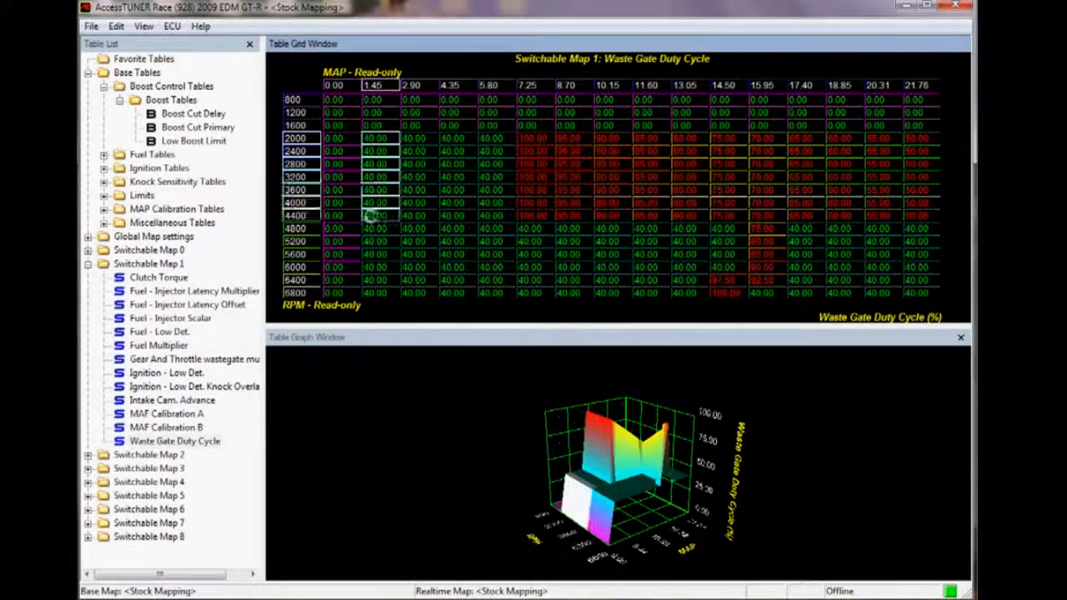
pyautogui.press('=')
pyautogui.write('100')
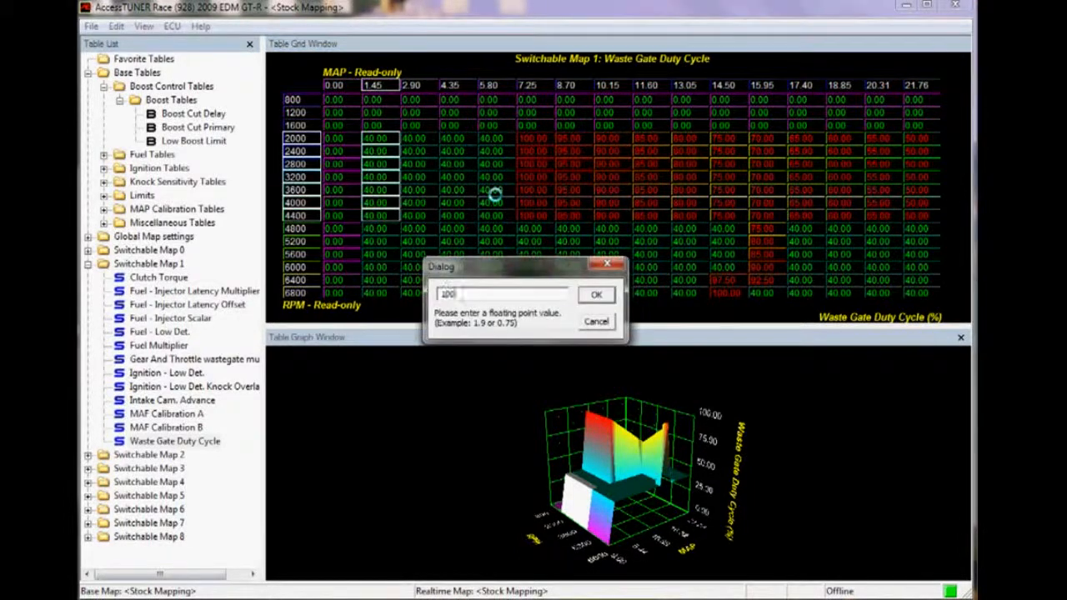
pyautogui.press('Return')
pyautogui.moveTo(388, 133); pyautogui.dragTo(540, 208)
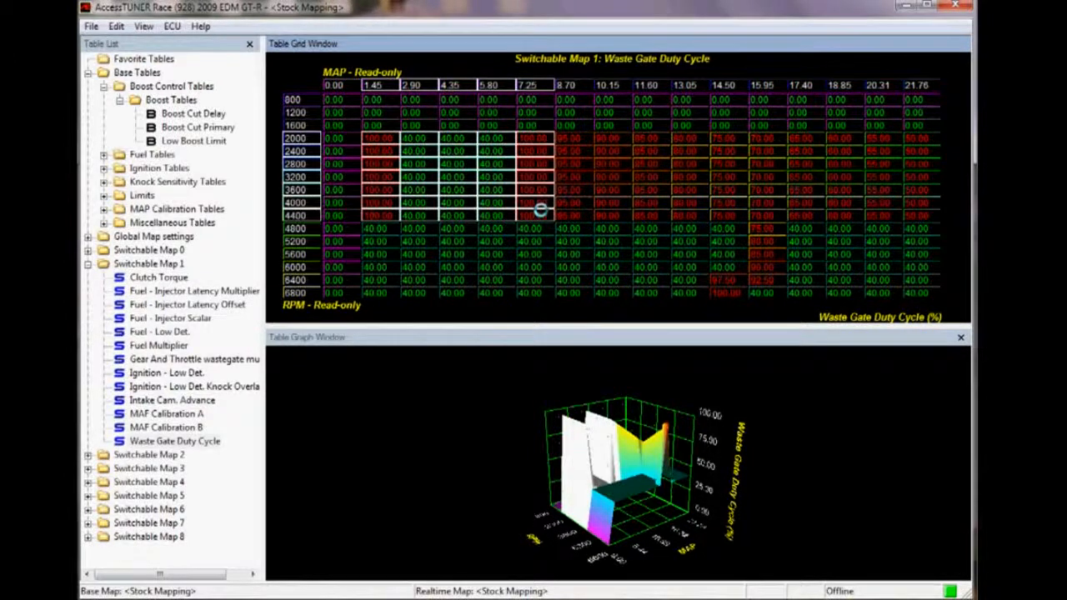
pyautogui.press('h')
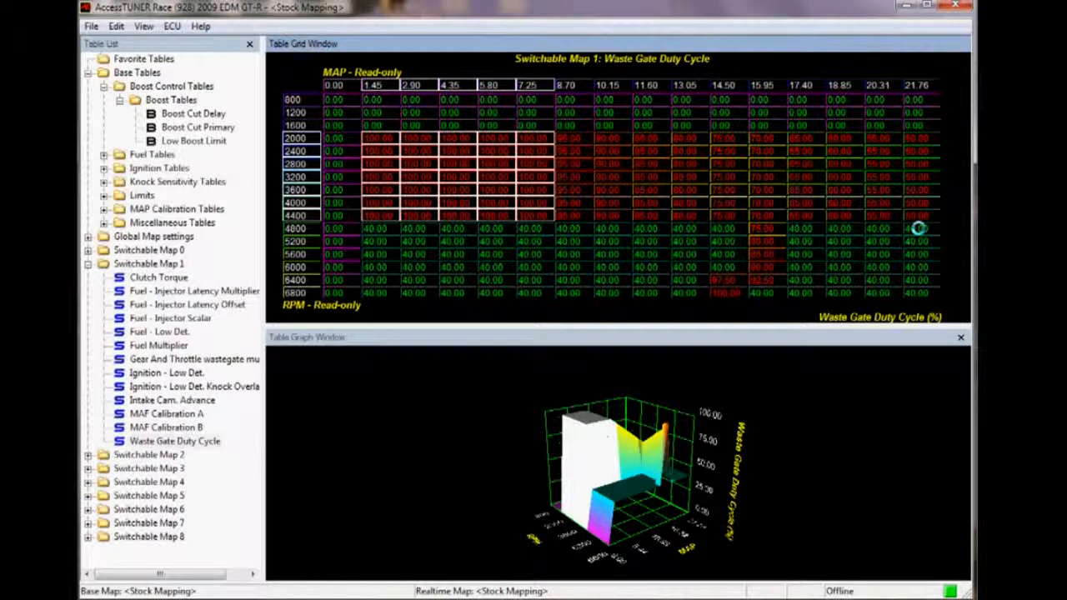
# Step: From 4800 to 6400 RPM, fill the 21.76 MAP column with 55, 60, 65, 70 and 72.5, and interpolate horizontally from the 15.95 column
pyautogui.moveTo(768, 228); pyautogui.dragTo(772, 272)
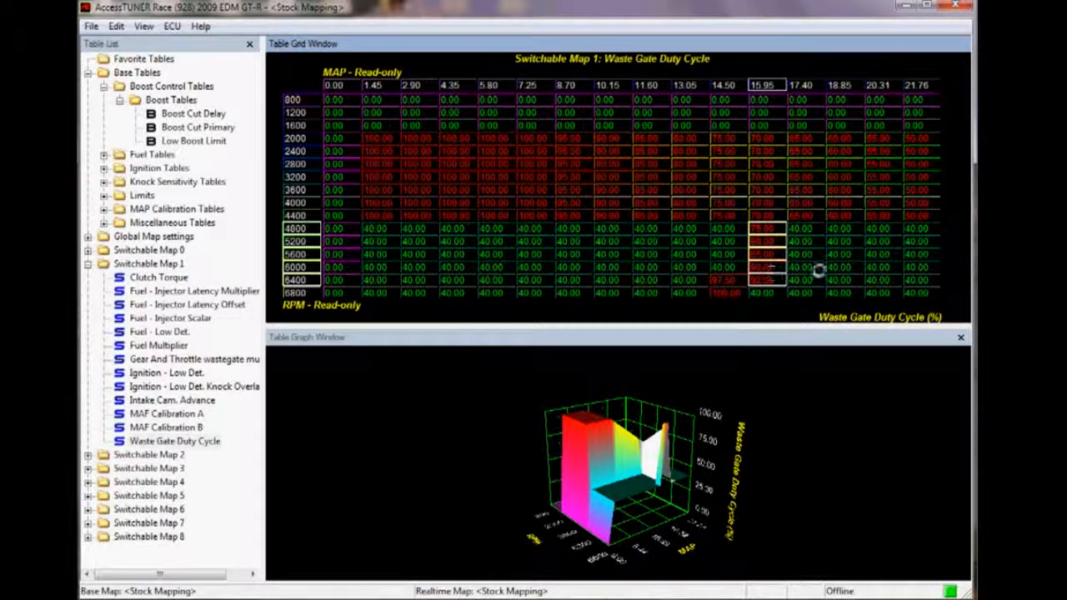
pyautogui.moveTo(924, 227); pyautogui.dragTo(919, 279)
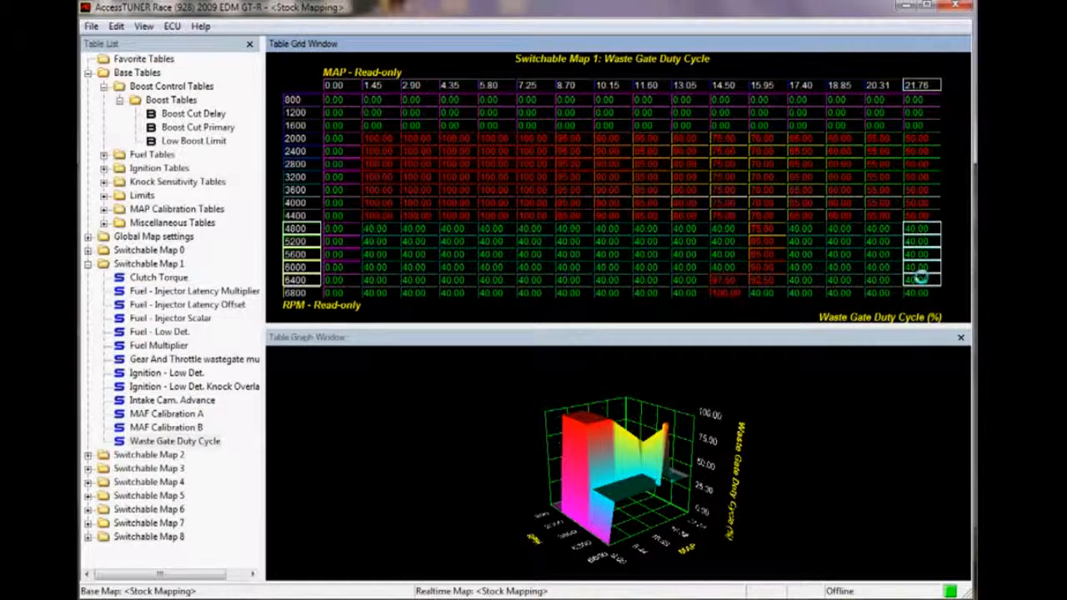
pyautogui.write('75.00 80.00 85.00 90.00 92.50')
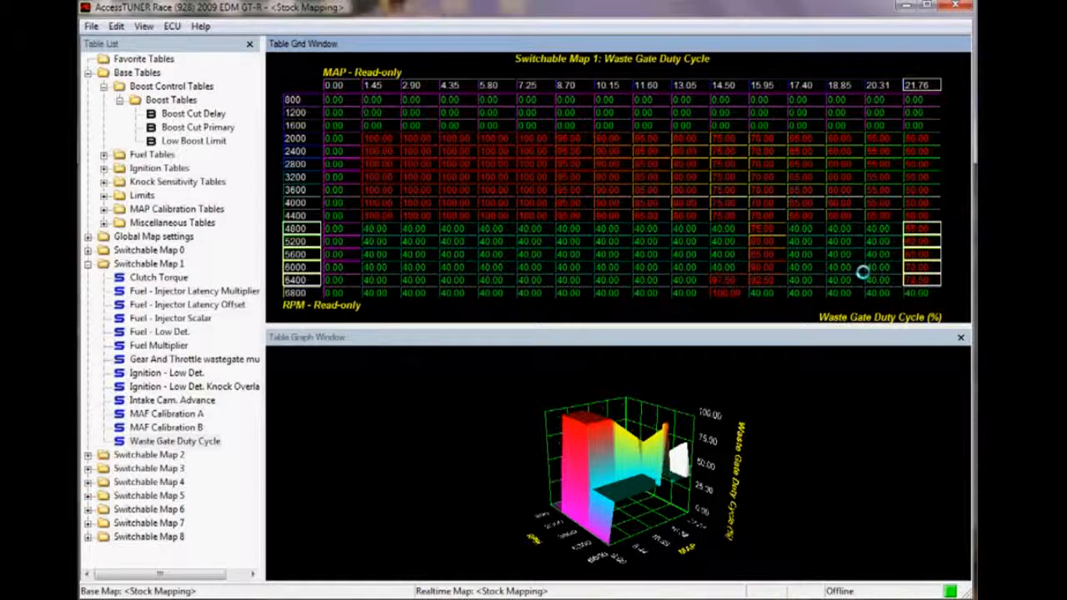
pyautogui.moveTo(765, 231); pyautogui.dragTo(919, 274)
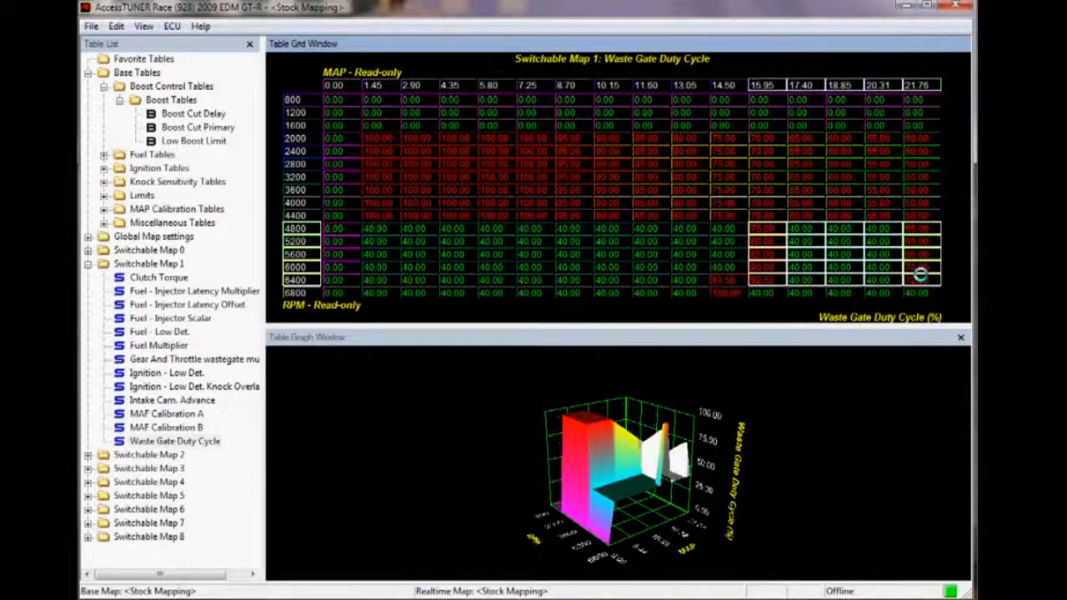
pyautogui.press('h')
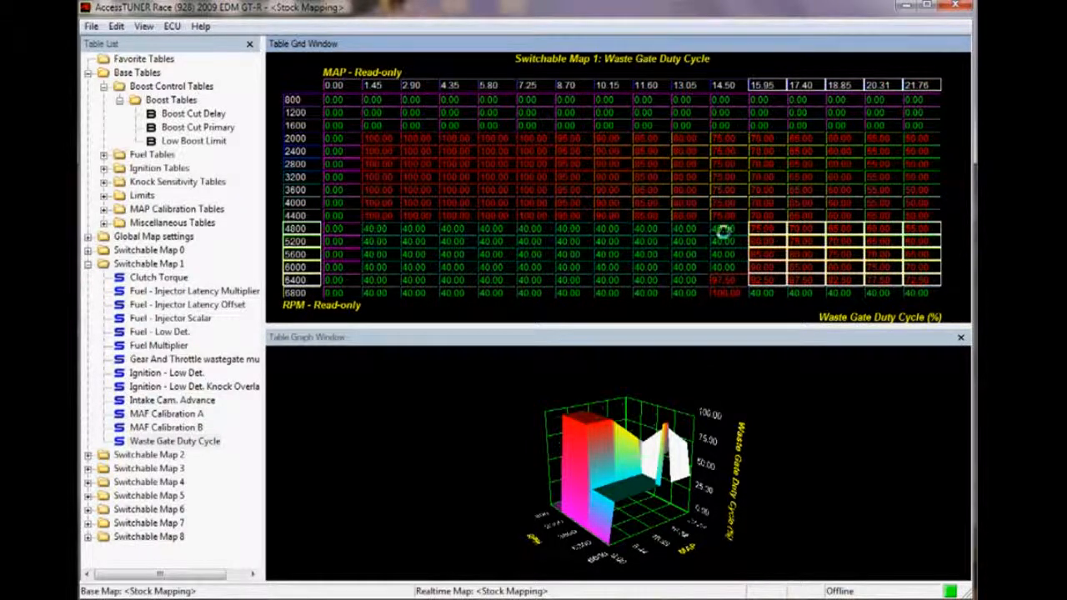
# Step: Set the wastegate duty at 6000 RPM in the 14.50 MAP column to 95
pyautogui.click(756, 232)
pyautogui.moveTo(756, 233); pyautogui.dragTo(754, 260)
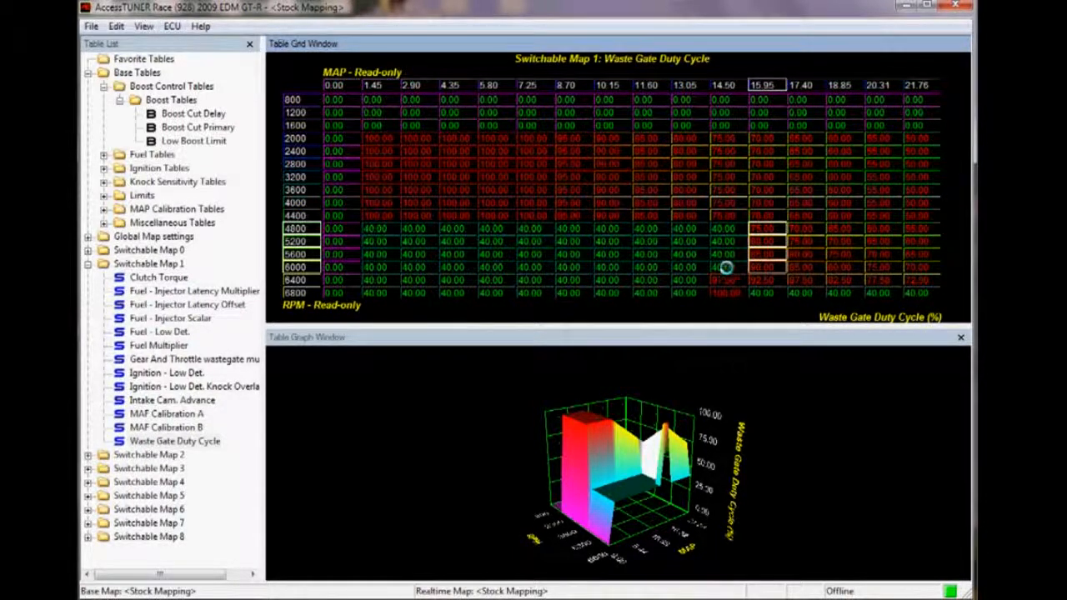
pyautogui.click(726, 267)
pyautogui.write('95')
pyautogui.press('Return')
# Step: Set the wastegate duty in the 13.05 MAP column to 100 at 6000, 6400 and 6800 RPM
pyautogui.click(686, 267)
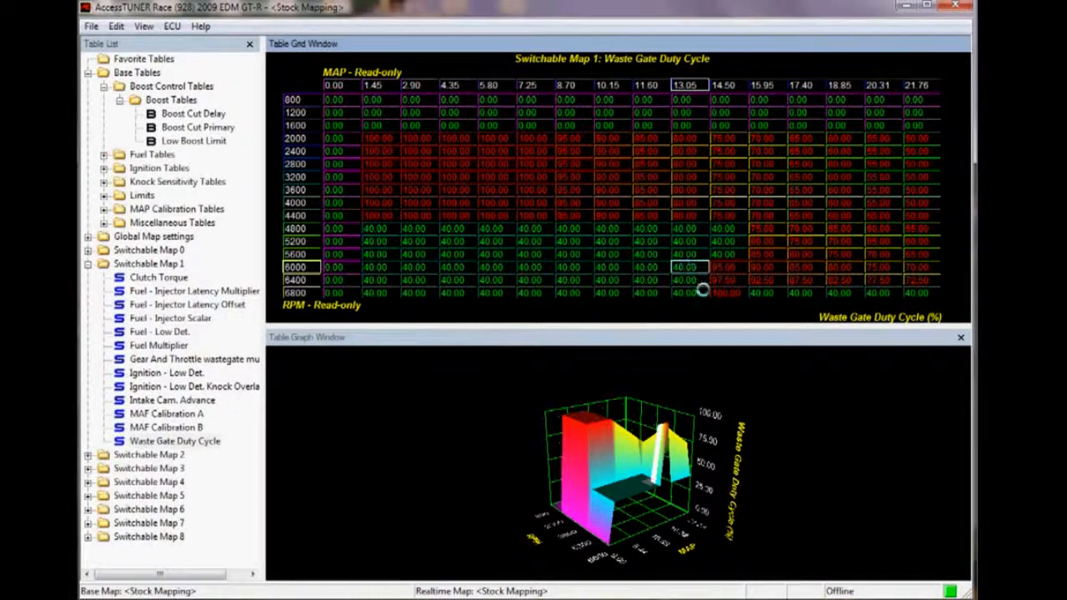
pyautogui.write('100')
pyautogui.press('Return')
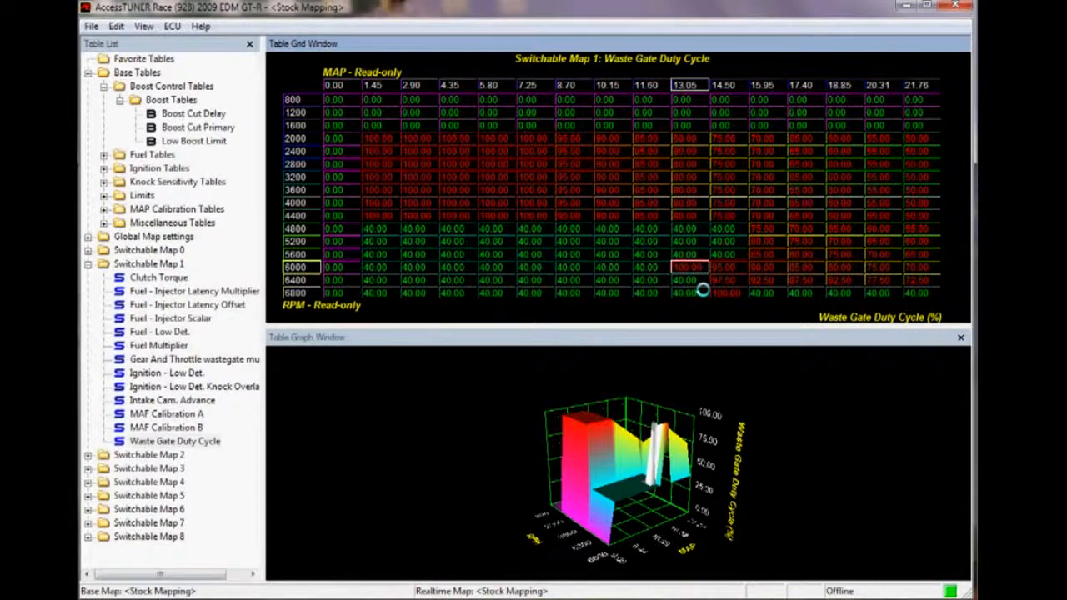
pyautogui.click(693, 282)
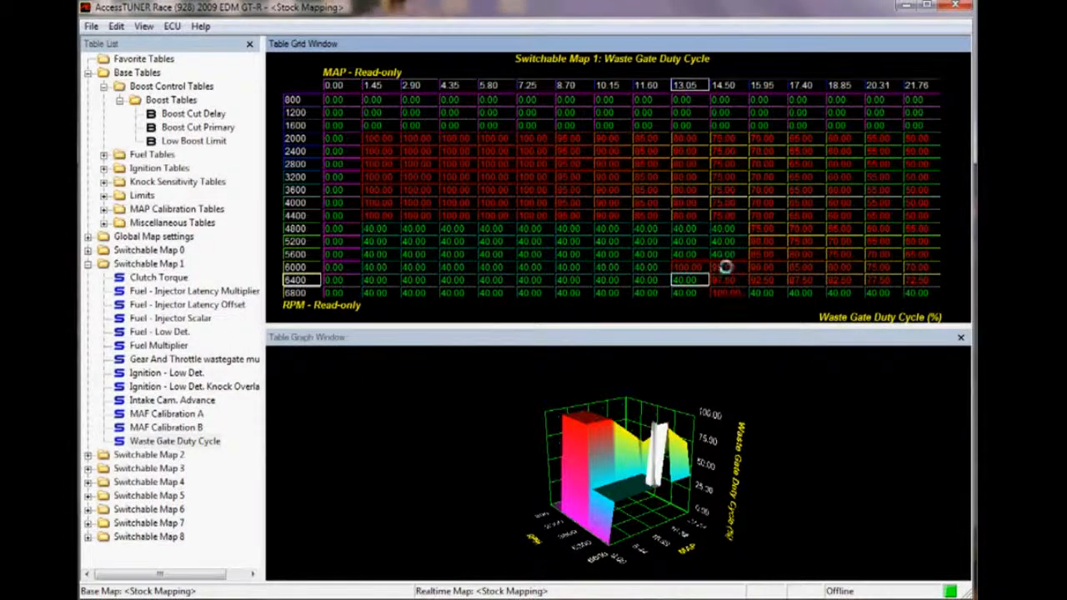
pyautogui.write('e100')
pyautogui.press('Return')
pyautogui.click(691, 294)
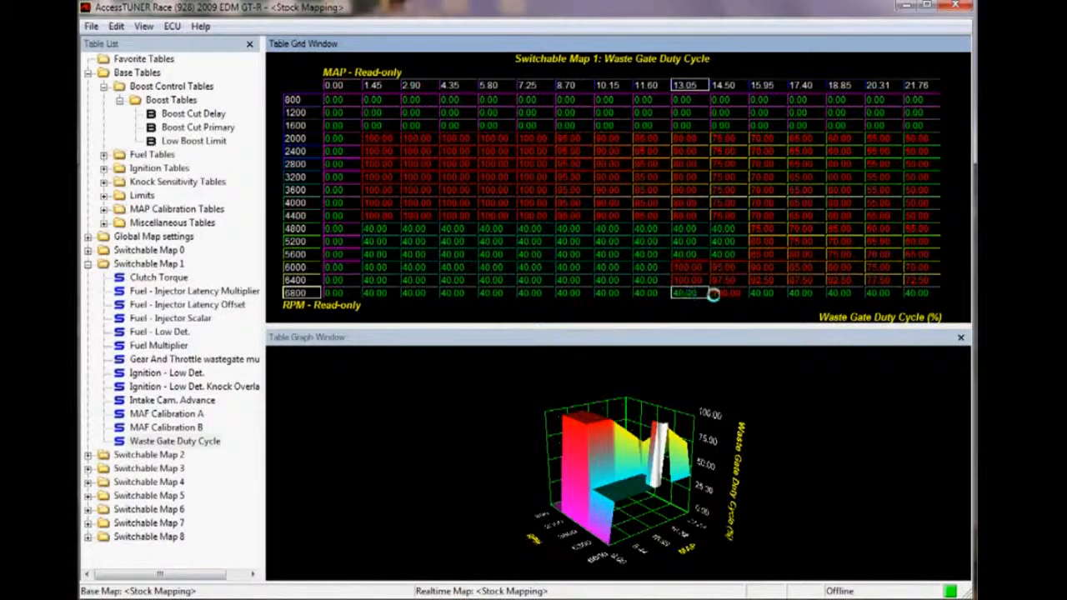
pyautogui.write('e100')
pyautogui.press('Return')
# Step: Fill the 1.45 through 11.60 MAP columns with a wastegate duty of 100 from 6000 to 6800 RPM
pyautogui.moveTo(375, 267); pyautogui.dragTo(679, 279)
pyautogui.write('e100')
pyautogui.press('Return')
pyautogui.moveTo(676, 281); pyautogui.dragTo(388, 265)
pyautogui.press('h')
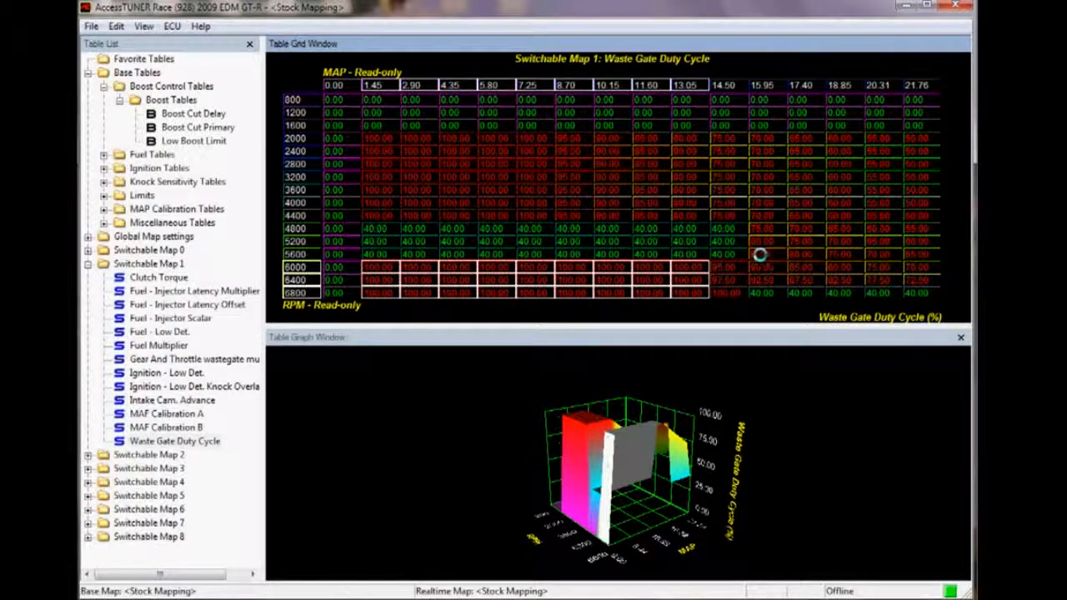
# Step: Set the wastegate duty at 5600 RPM in the 11.60 MAP column to 100
pyautogui.click(723, 253)
pyautogui.click(682, 252)
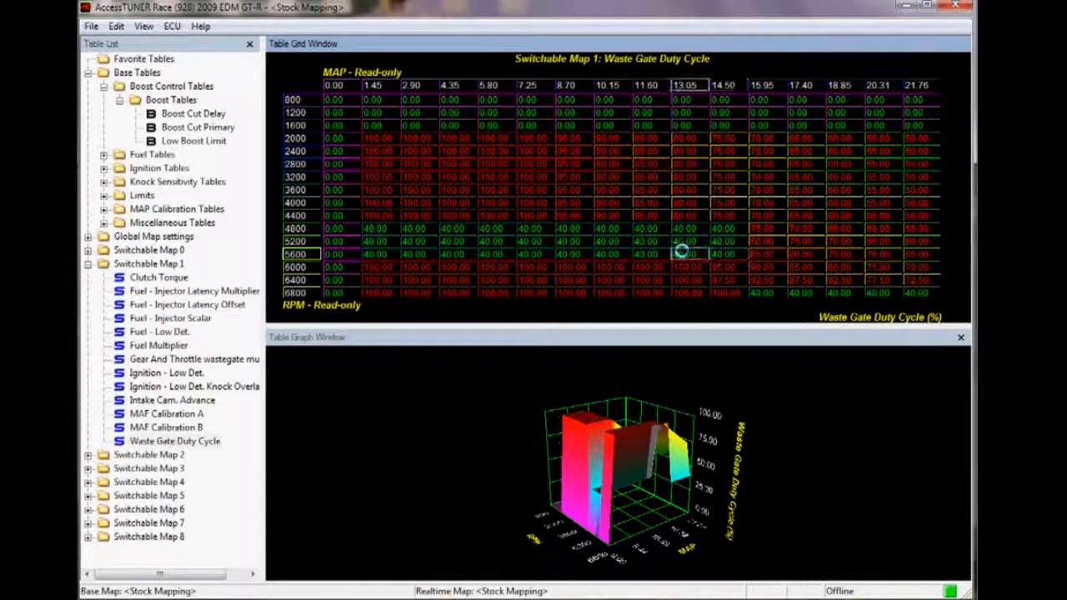
pyautogui.click(660, 252)
pyautogui.write('100')
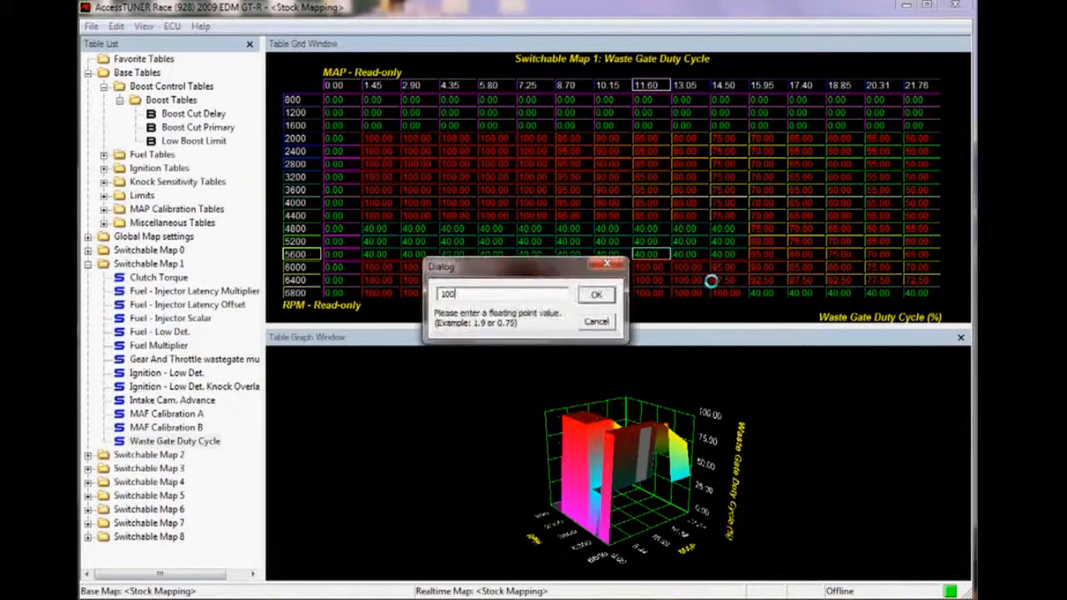
pyautogui.press('Return')
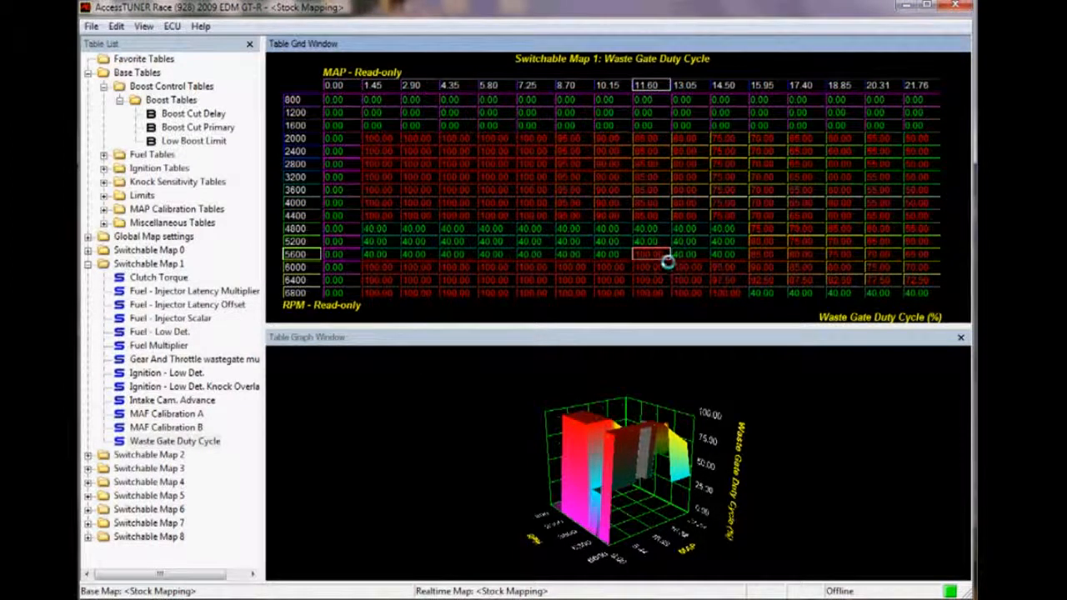
# Step: Set the wastegate duty at 5200 RPM in the 10.15 MAP column to 100
pyautogui.click(755, 241)
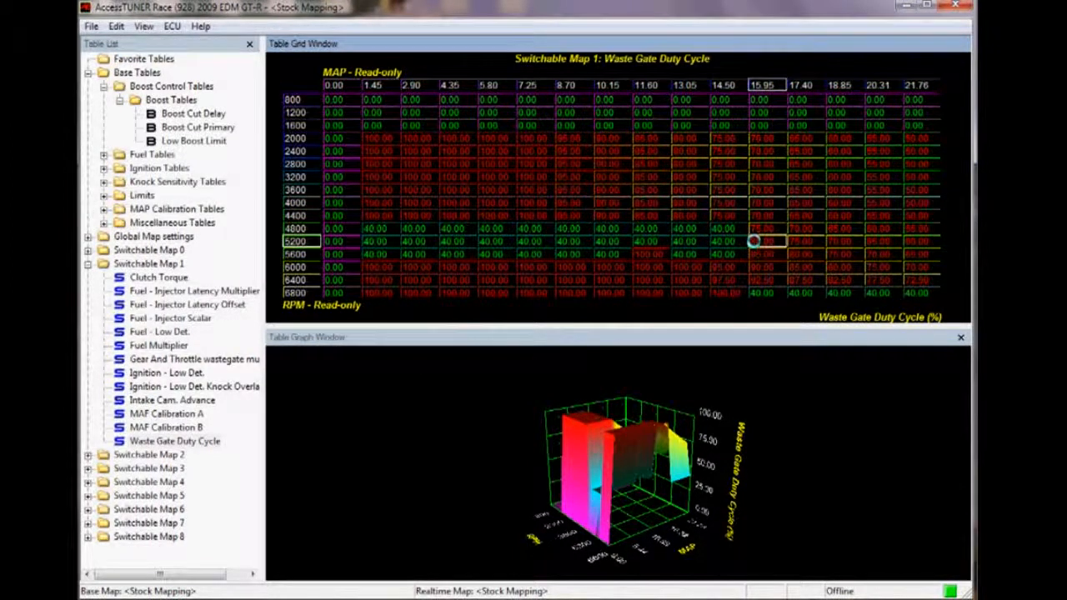
pyautogui.click(725, 241)
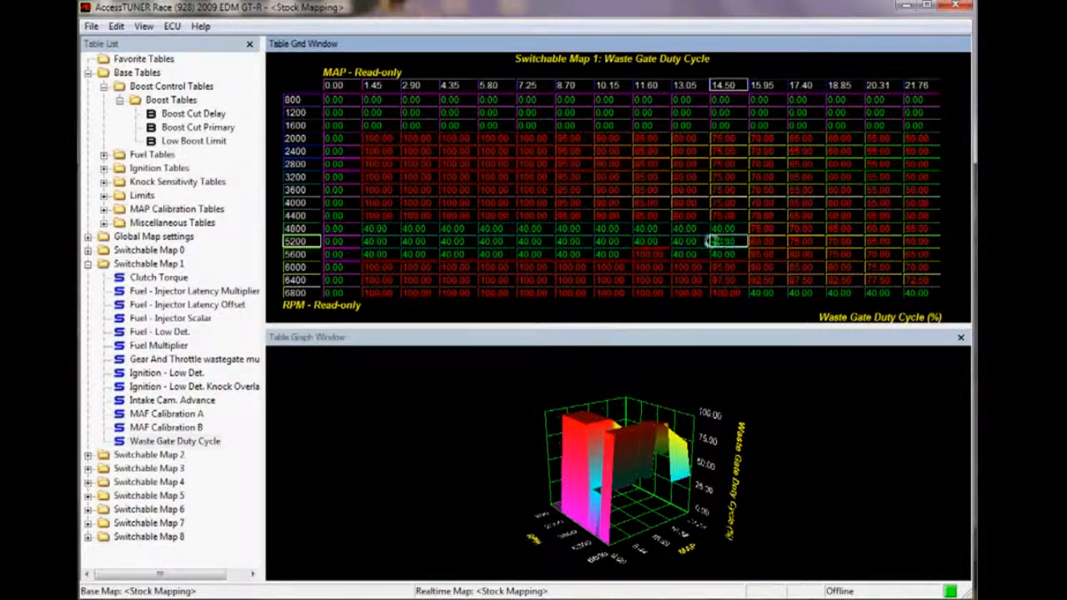
pyautogui.click(682, 240)
pyautogui.click(644, 240)
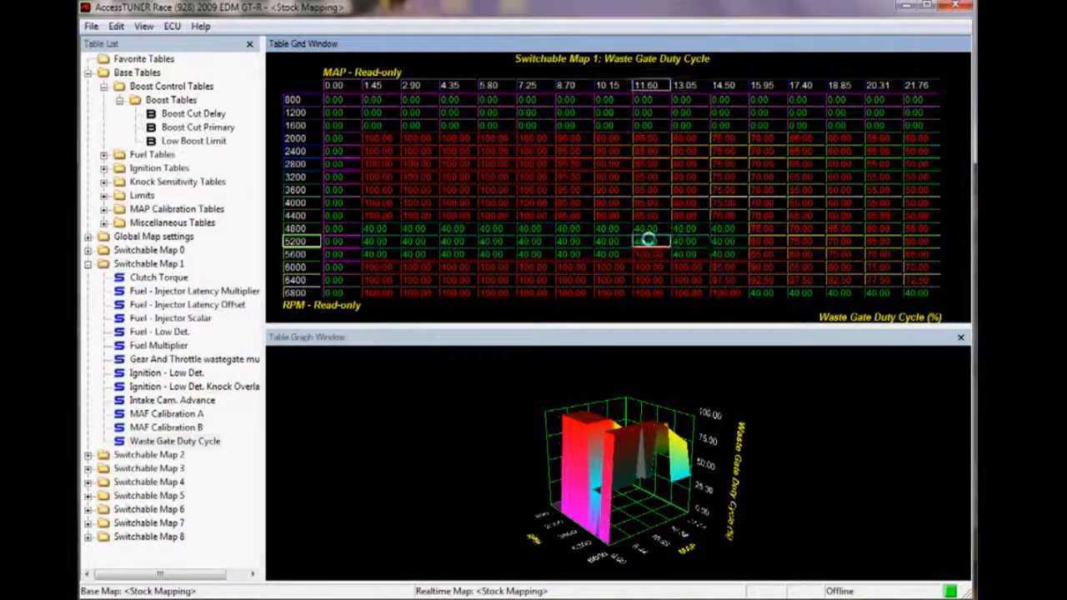
pyautogui.click(607, 241)
pyautogui.write('100')
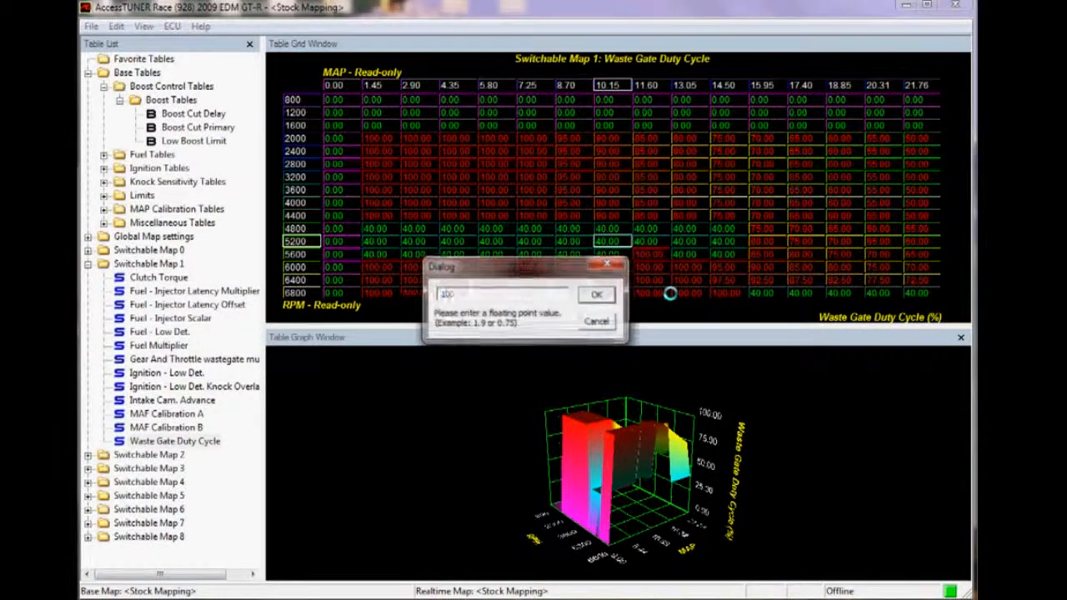
pyautogui.press('Return')
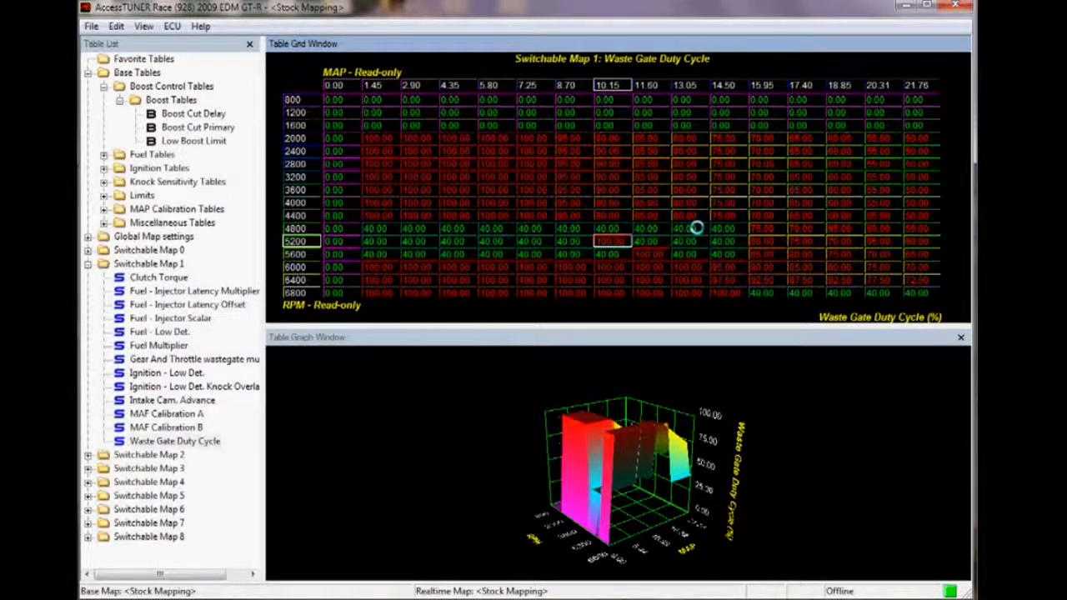
# Step: Set the wastegate duty at 4800 RPM in the 8.70 MAP column to 100
pyautogui.click(574, 227)
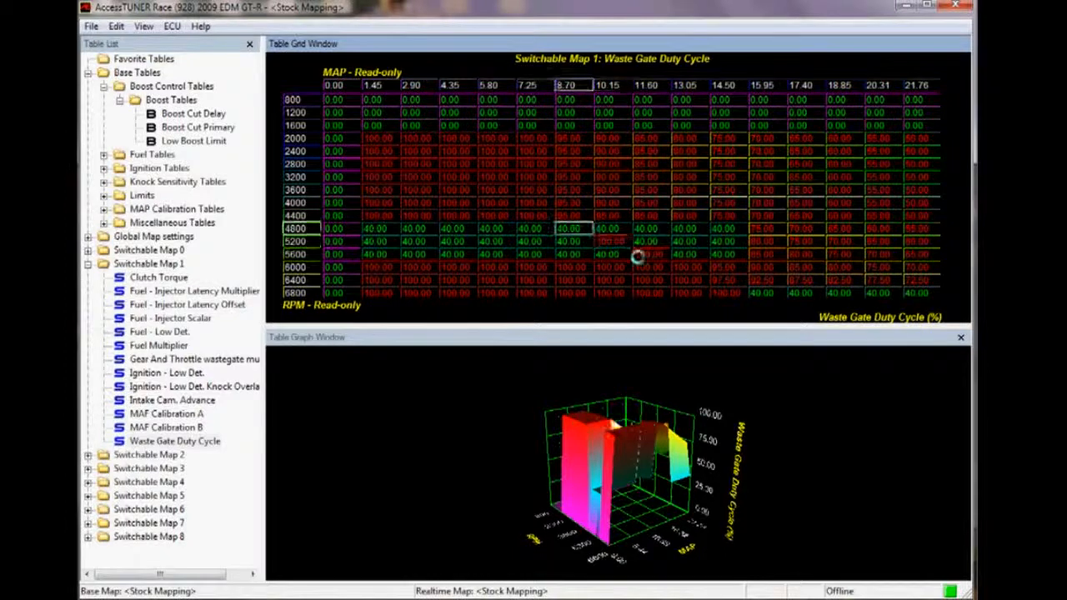
pyautogui.write('100')
pyautogui.press('Return')
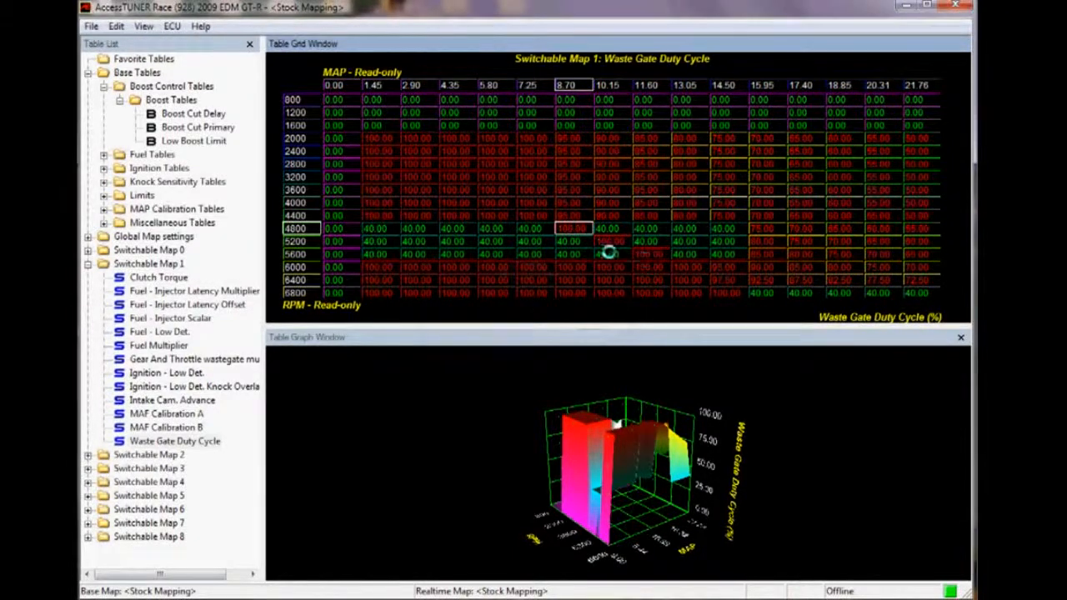
# Step: Interpolate the 4800, 5200 and 5600 RPM rows horizontally from their newly entered 100 cells to the 15.95 MAP column
pyautogui.moveTo(578, 231); pyautogui.dragTo(754, 230)
pyautogui.press('h')
pyautogui.moveTo(620, 244); pyautogui.dragTo(777, 240)
pyautogui.press('h')
pyautogui.moveTo(651, 254); pyautogui.dragTo(777, 254)
pyautogui.press('h')
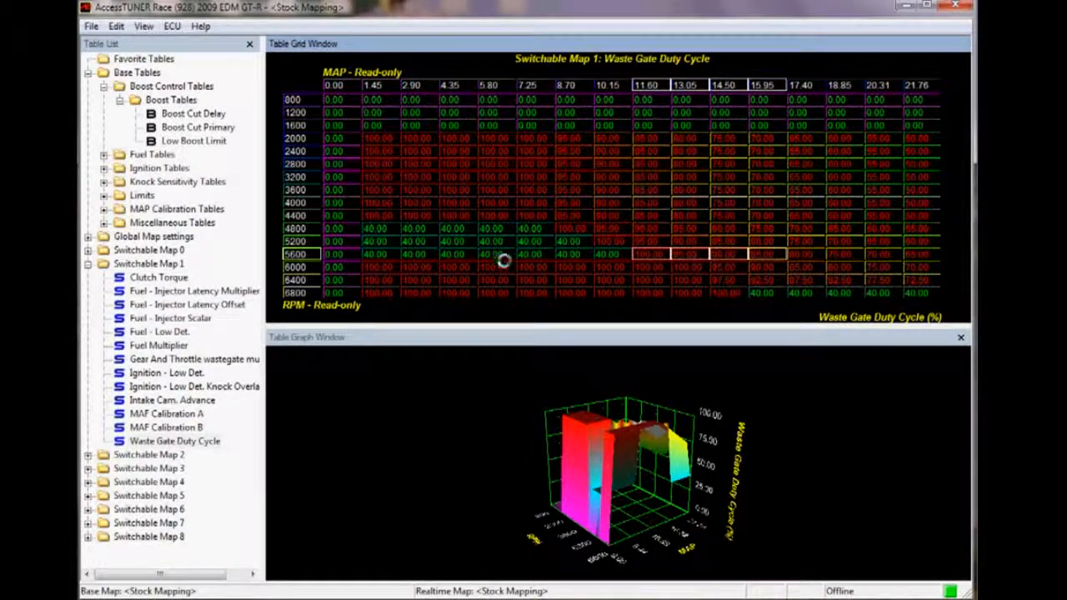
# Step: Set the wastegate duty at 4800, 5200 and 5600 RPM in the 1.45 MAP column to 100
pyautogui.click(377, 229)
pyautogui.moveTo(377, 228); pyautogui.dragTo(378, 254)
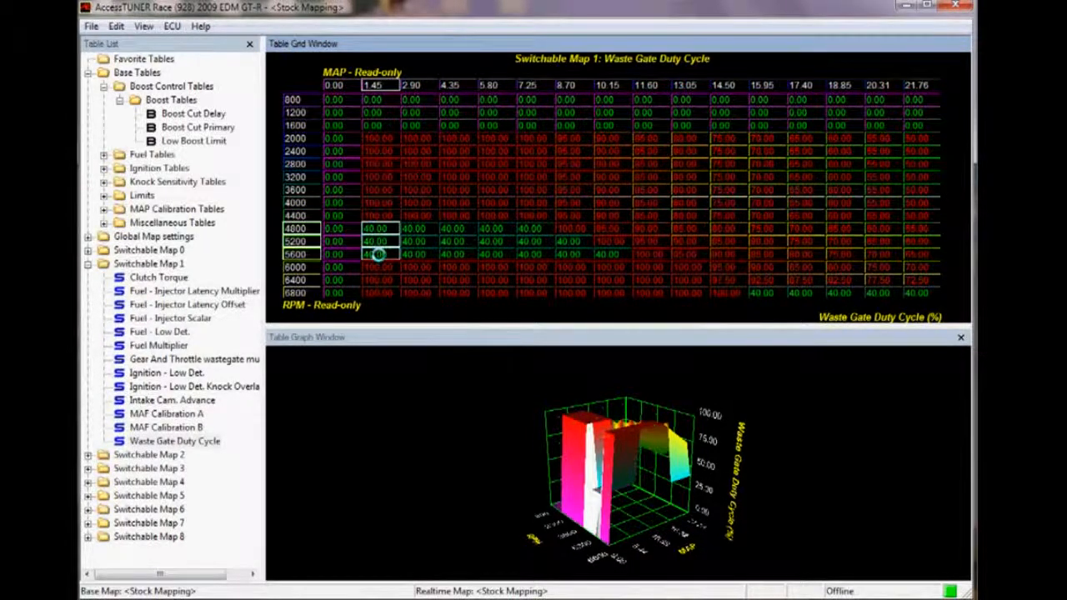
pyautogui.write('100')
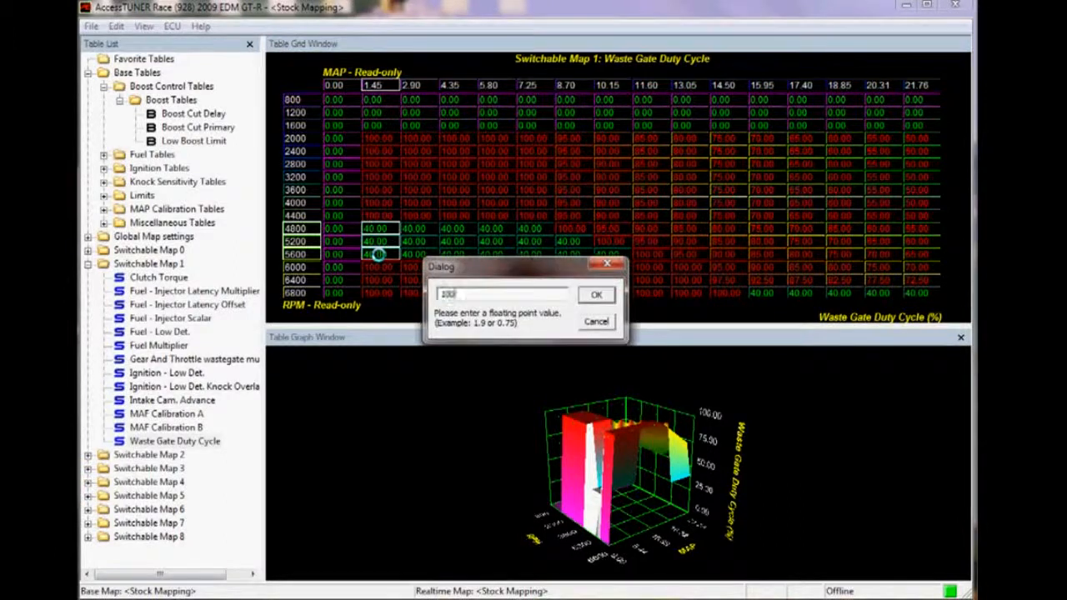
pyautogui.press('Return')
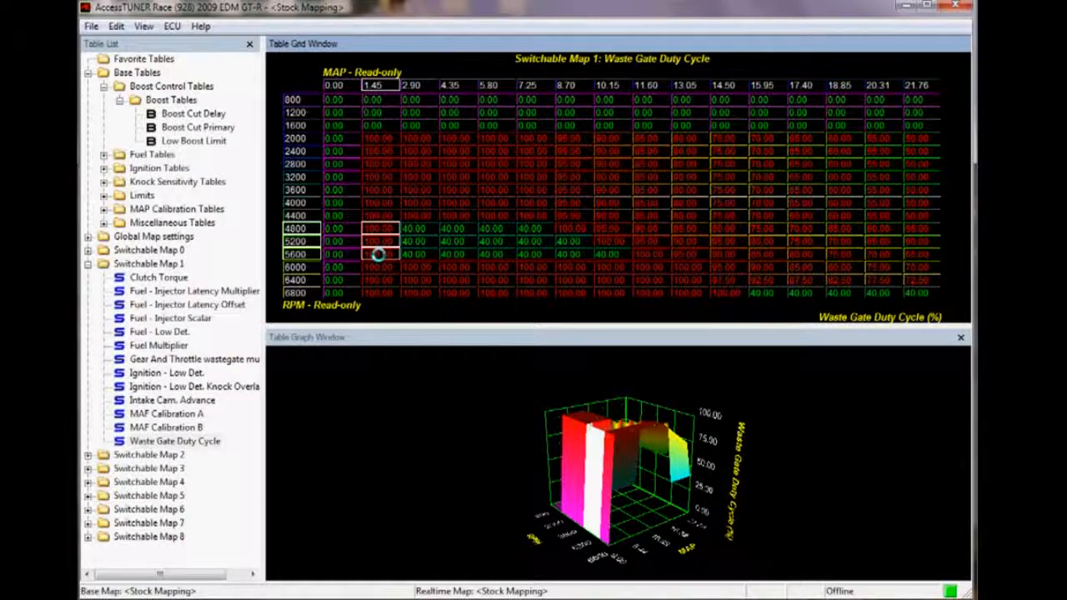
# Step: Interpolate the 4800 RPM row horizontally from the 1.45 to the 8.70 MAP column
pyautogui.hotkey('shift', 'Right')
pyautogui.hotkey('shift', 'Right')
pyautogui.hotkey('shift', 'Up')
pyautogui.hotkey('shift', 'Right')
pyautogui.hotkey('shift', 'Right')
pyautogui.hotkey('shift', 'Right')
pyautogui.hotkey('shift', 'Up')
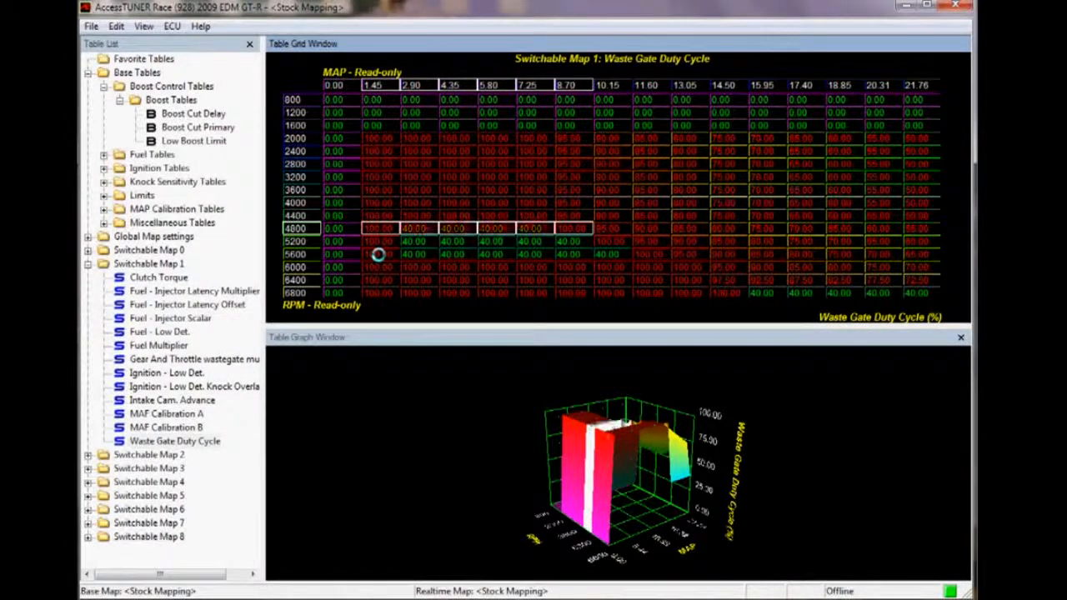
# Step: Interpolate the 5200 RPM row horizontally from the 1.45 to the 10.15 MAP column
pyautogui.press('Down')
pyautogui.press('Left')
pyautogui.press('Left')
pyautogui.hotkey('shift', 'Right')
pyautogui.hotkey('shift', 'Right')
pyautogui.hotkey('shift', 'Right')
pyautogui.hotkey('shift', 'Right')
pyautogui.hotkey('shift', 'Right')
pyautogui.hotkey('shift', 'Right')
pyautogui.press('h')
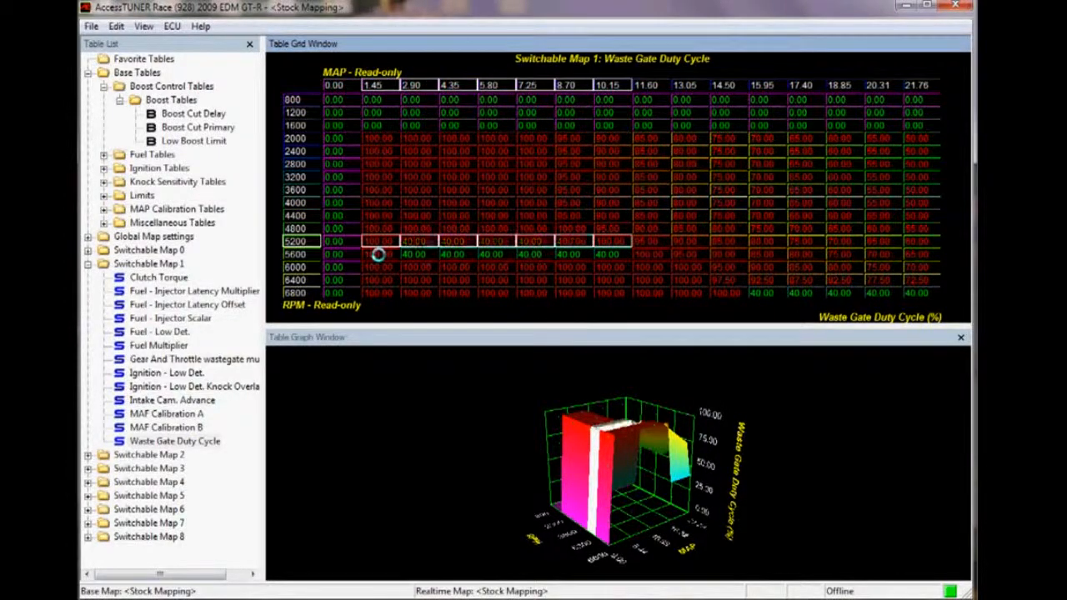
# Step: Interpolate the 5600 RPM row horizontally between the 1.45 and 11.60 MAP columns
pyautogui.press('Down')
pyautogui.press('Right')
pyautogui.hotkey('shift', 'Left')
pyautogui.hotkey('shift', 'Left')
pyautogui.hotkey('shift', 'Left')
pyautogui.hotkey('shift', 'Left')
pyautogui.hotkey('shift', 'Left')
pyautogui.hotkey('shift', 'Left')
pyautogui.hotkey('shift', 'Left')
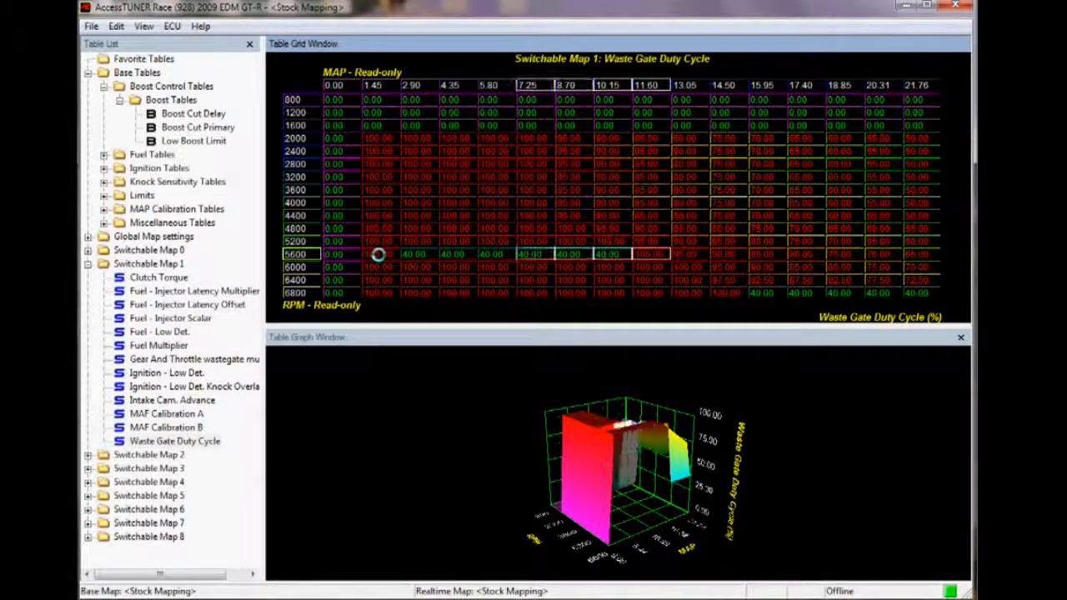
pyautogui.press('h')
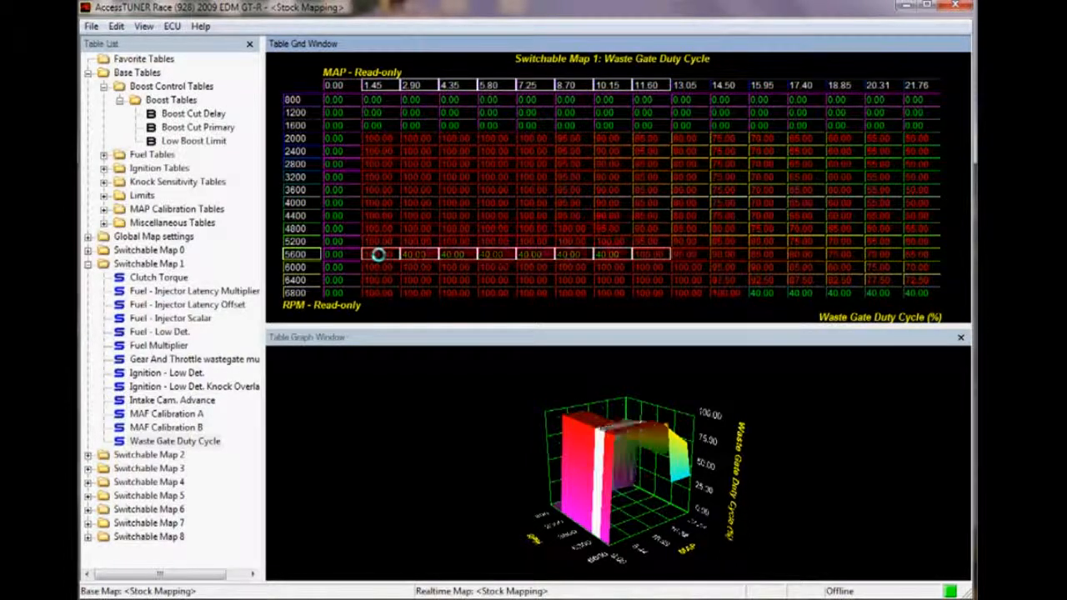
pyautogui.press('Right')
pyautogui.press('Right')
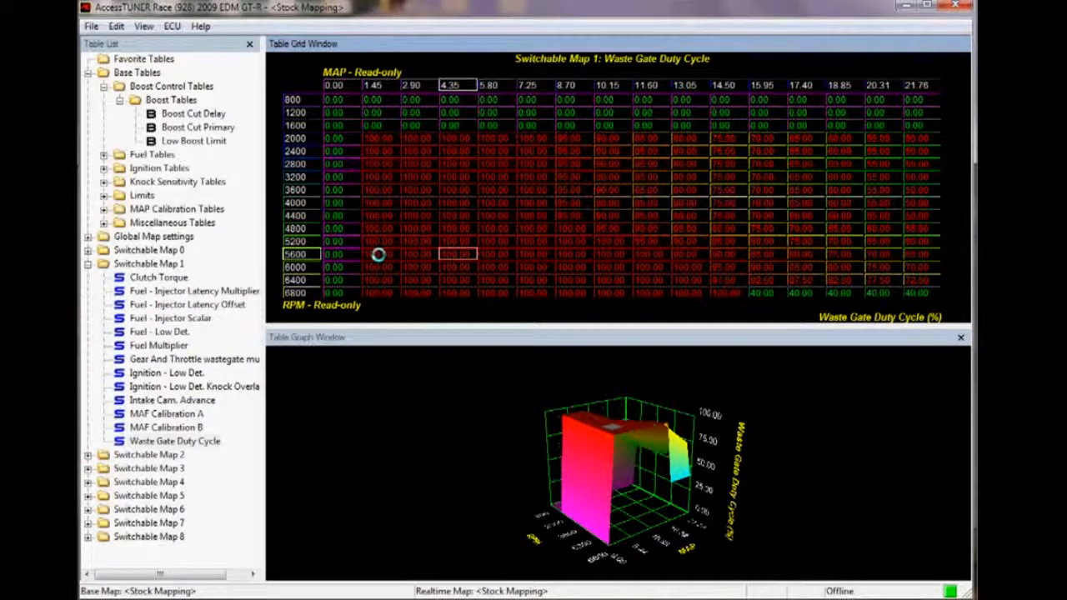
# Step: Set the wastegate duty at 6800 RPM in the 21.76 MAP column to 75
pyautogui.click(765, 294)
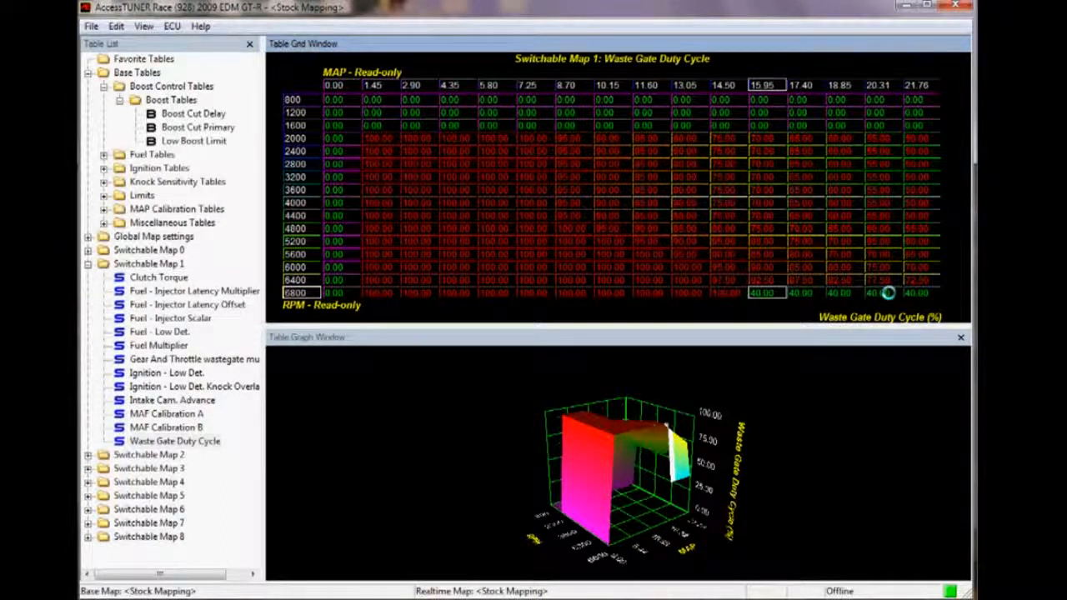
pyautogui.click(921, 294)
pyautogui.write('75')
pyautogui.press('Return')
# Step: Interpolate the 6800 RPM row horizontally between the 14.50 and 21.76 MAP columns
pyautogui.hotkey('shift', 'Left')
pyautogui.hotkey('shift', 'Left')
pyautogui.hotkey('shift', 'Left')
pyautogui.hotkey('shift', 'Left')
pyautogui.hotkey('shift', 'Left')
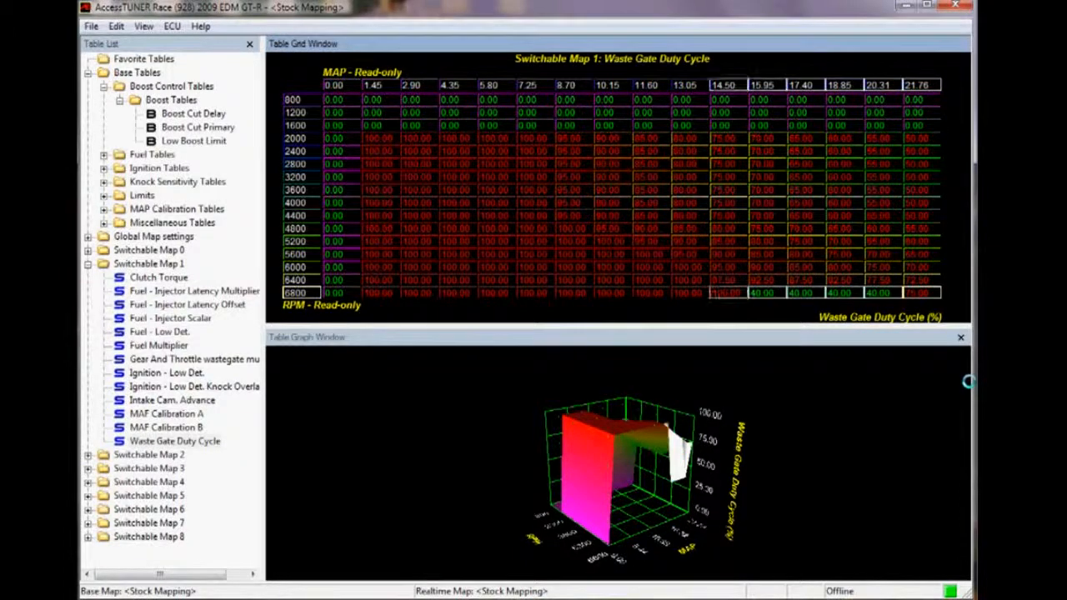
pyautogui.press('h')
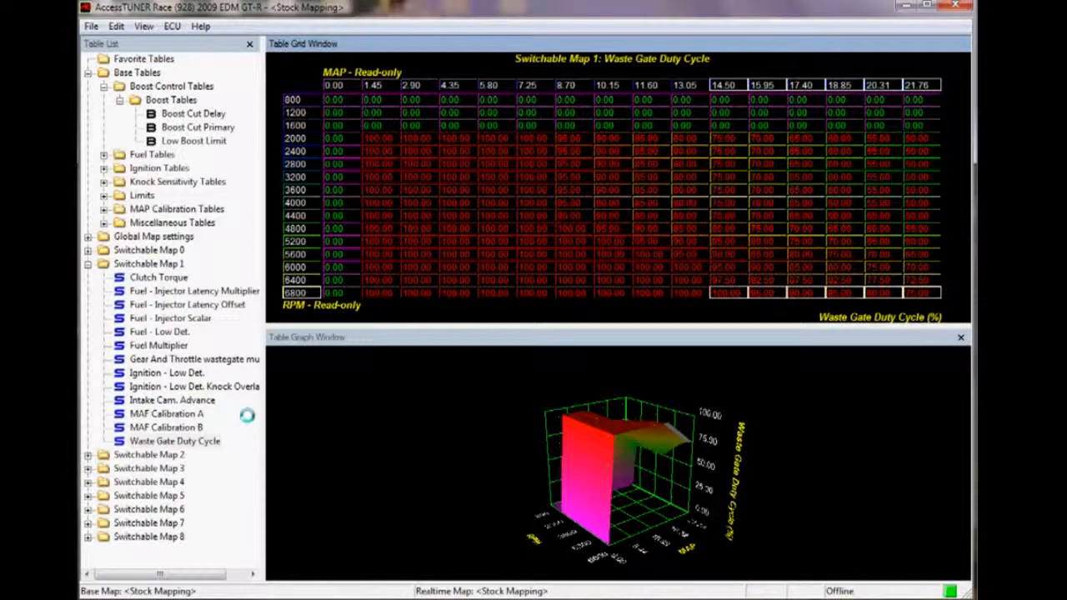
# Step: Open Switchable Map 1's Fuel - Low Det. table and set 2800 to 6800 RPM in the 25.6 ms column to 11.76
pyautogui.click(150, 331)
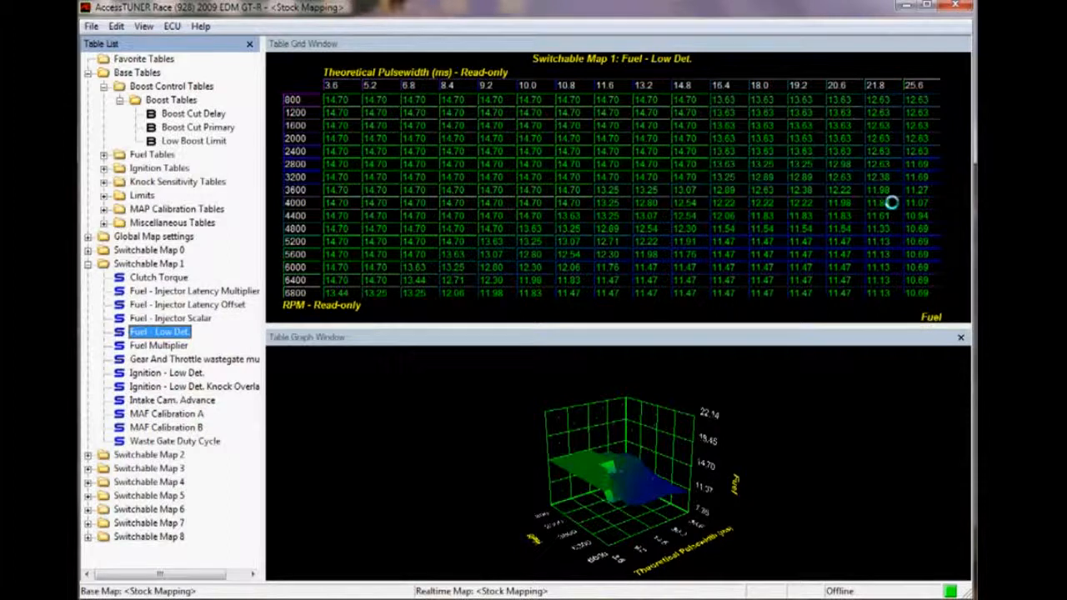
pyautogui.moveTo(916, 165); pyautogui.dragTo(923, 289)
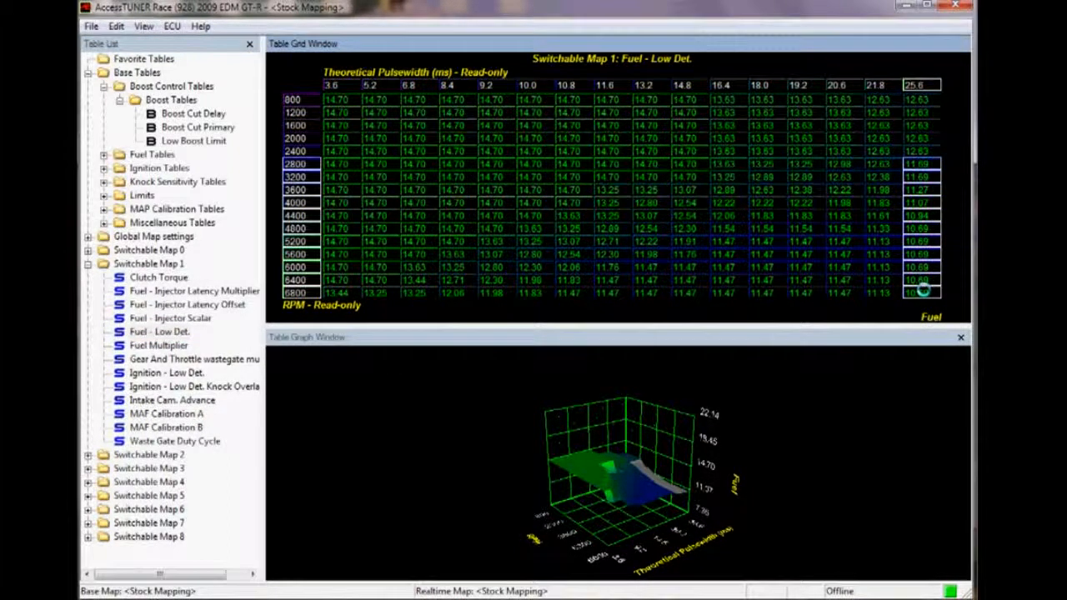
pyautogui.write('11.76')
pyautogui.press('Return')
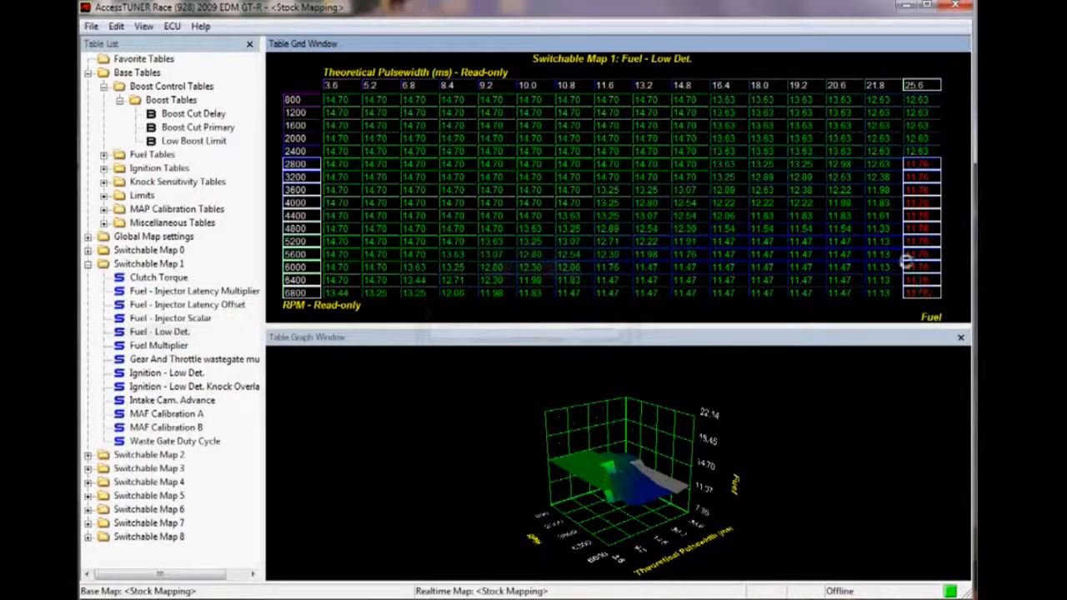
# Step: Set the fuel target to 11.76 at 4400 to 6800 RPM in the 21.8 ms column and 4800 to 6800 RPM in the 20.6 ms column
pyautogui.moveTo(880, 215); pyautogui.dragTo(879, 305)
pyautogui.write('11.76')
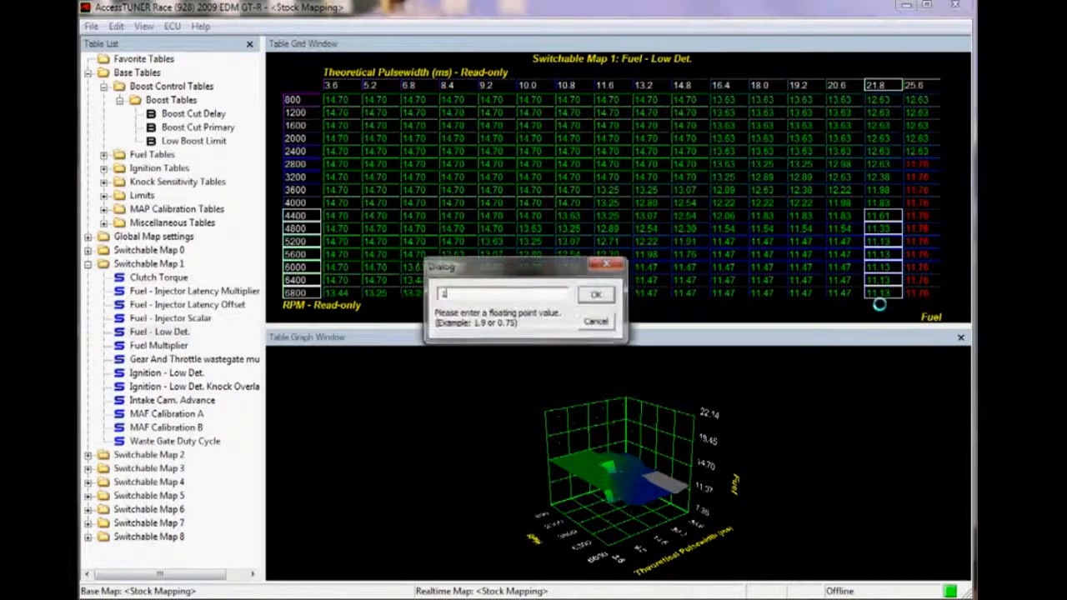
pyautogui.press('Return')
pyautogui.moveTo(844, 227); pyautogui.dragTo(840, 294)
pyautogui.write('11.76')
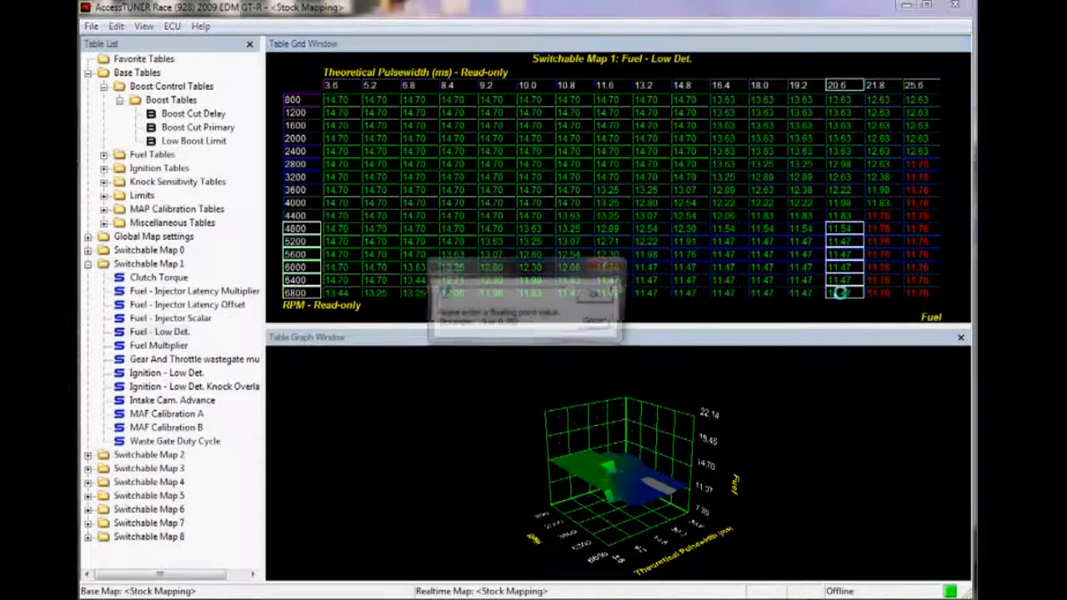
pyautogui.press('Return')
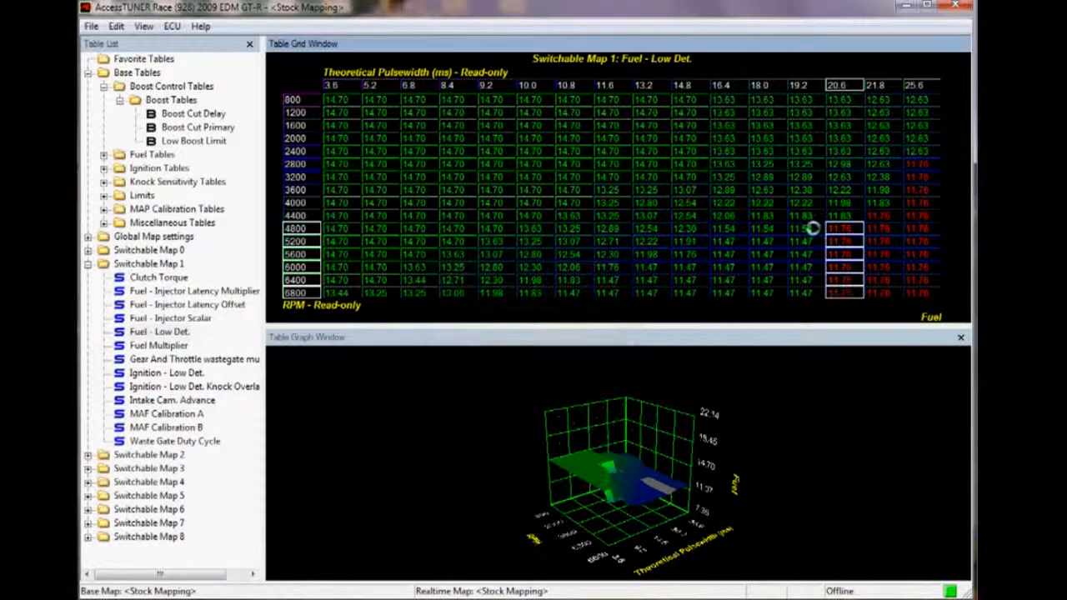
# Step: Set the fuel target at 4800 to 6800 RPM in the 19.2, 18.0 and 16.4 ms columns to 11.76
pyautogui.moveTo(808, 228); pyautogui.dragTo(807, 295)
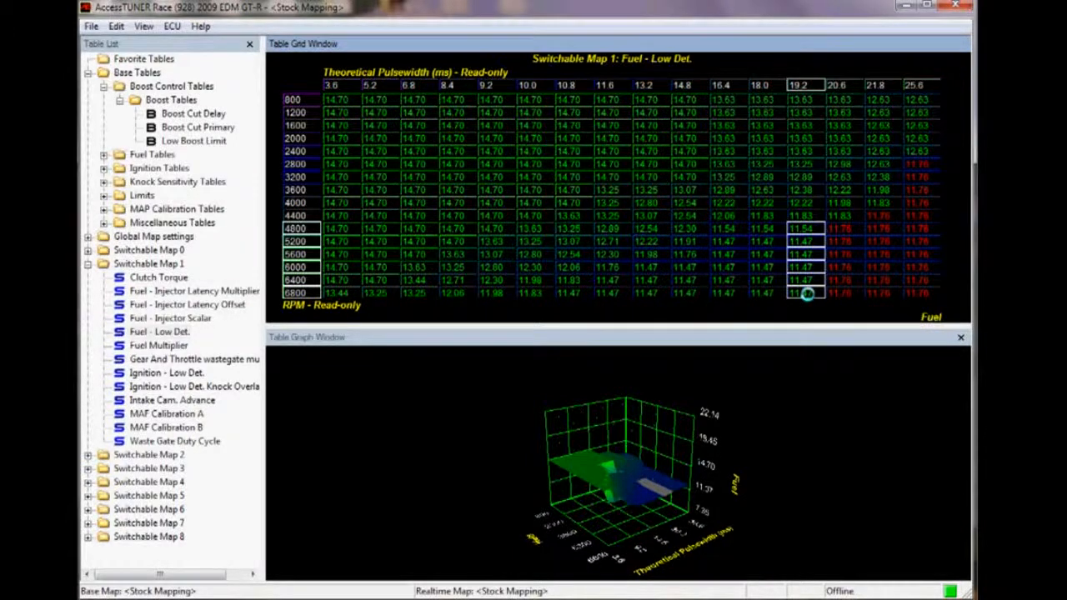
pyautogui.write('11.76')
pyautogui.press('Return')
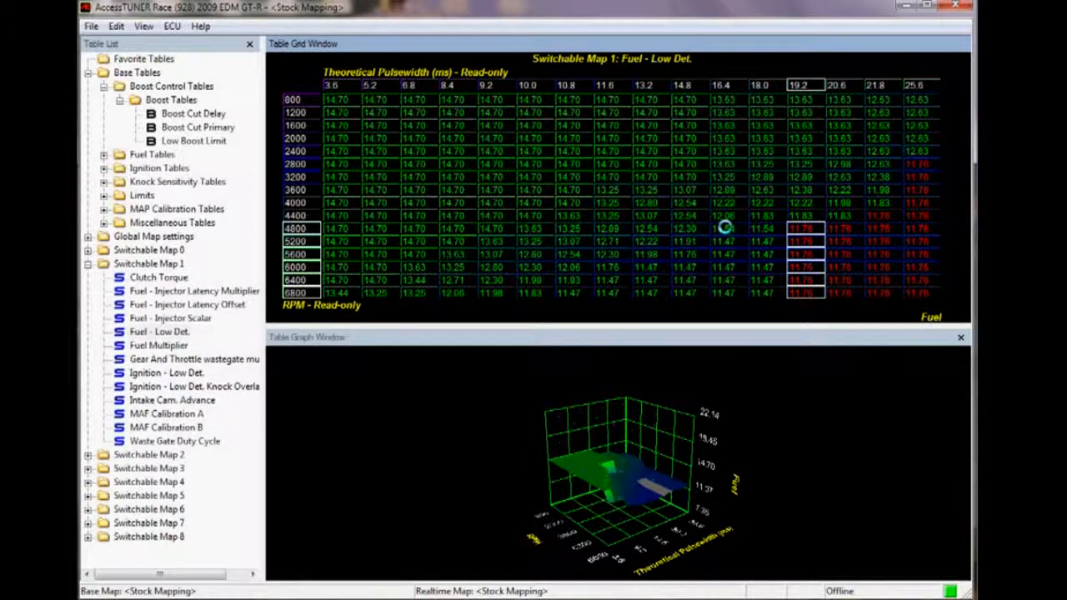
pyautogui.moveTo(724, 226); pyautogui.dragTo(773, 291)
pyautogui.press('=')
pyautogui.write('11.76')
pyautogui.press('Return')
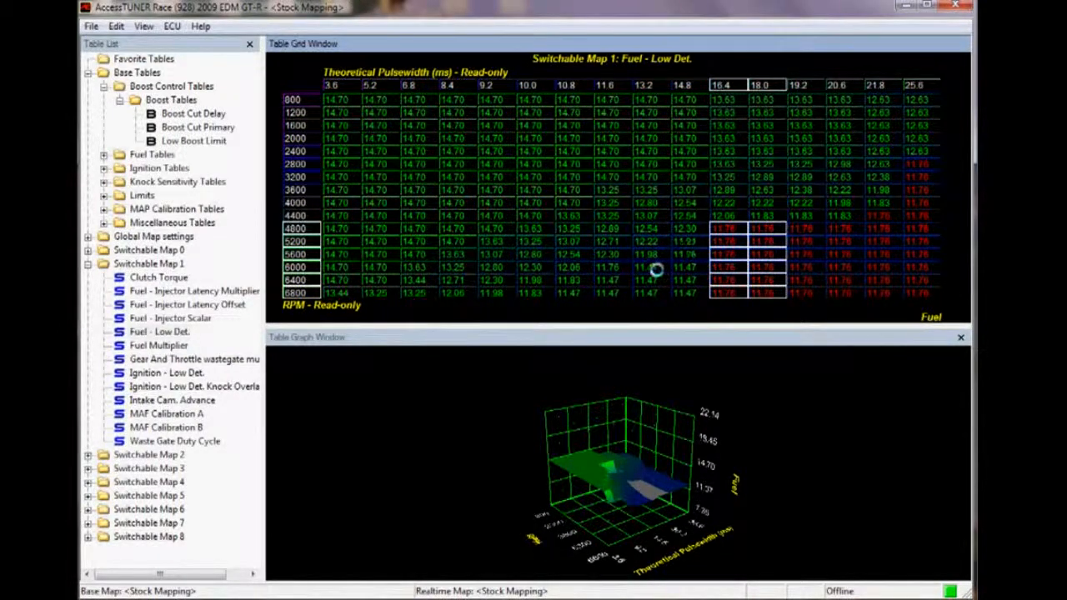
# Step: Set the fuel target to 11.76 at 6000 to 6800 RPM in the 11.6 to 14.8 ms columns and at 6800 RPM in the 10.8 ms column
pyautogui.moveTo(602, 268); pyautogui.dragTo(673, 289)
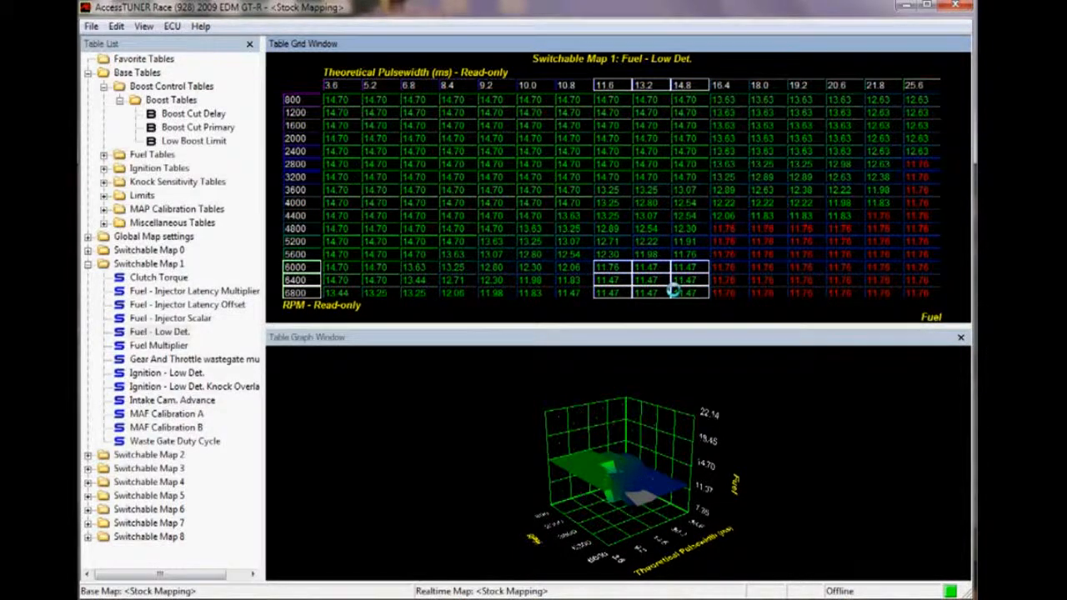
pyautogui.write('11.76')
pyautogui.press('Return')
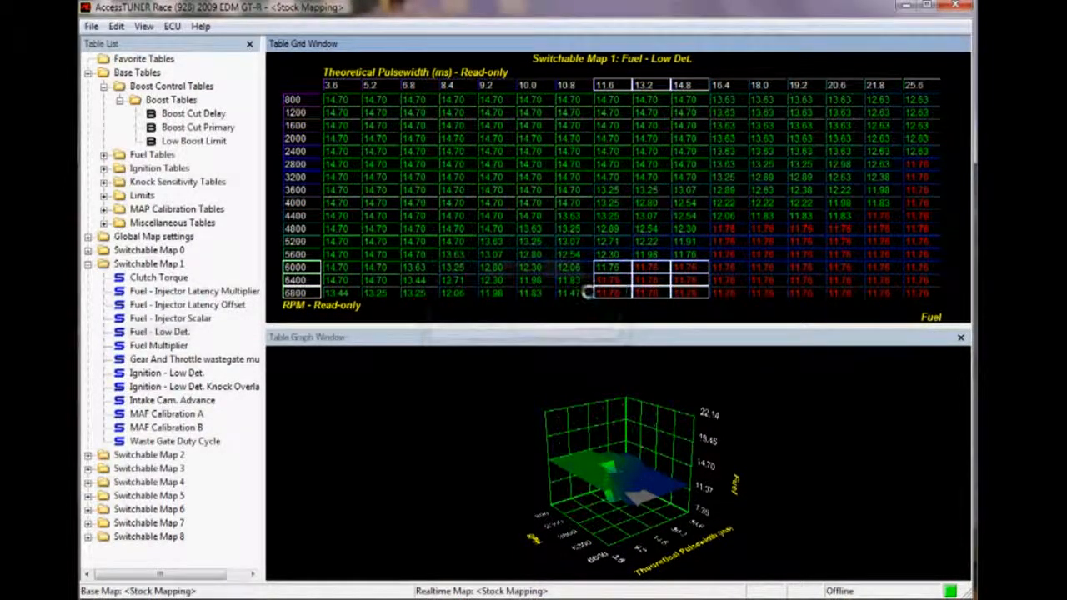
pyautogui.click(575, 292)
pyautogui.write('11.76')
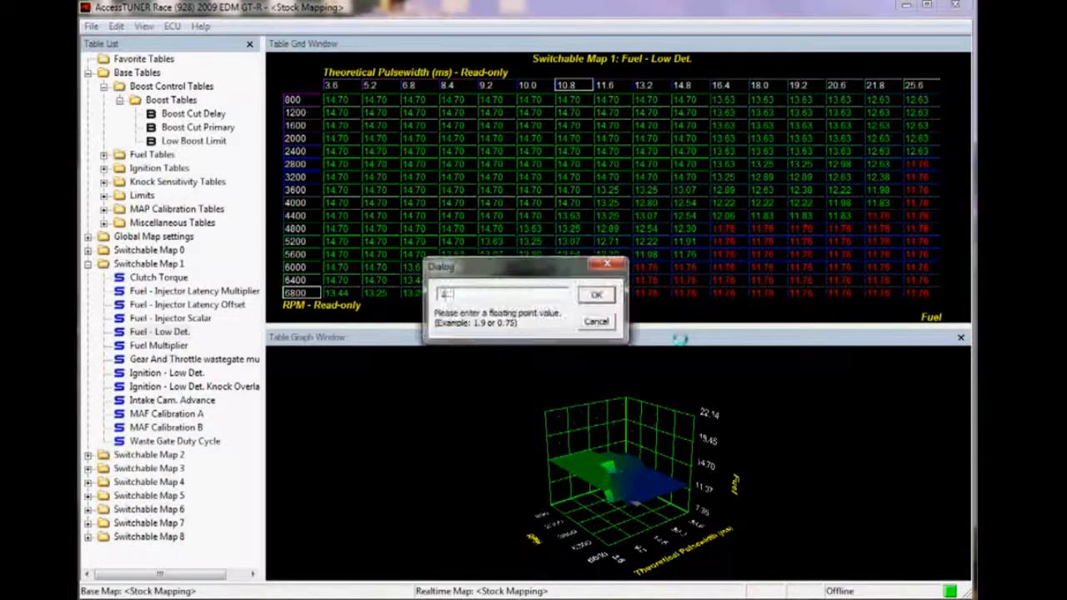
pyautogui.press('Return')
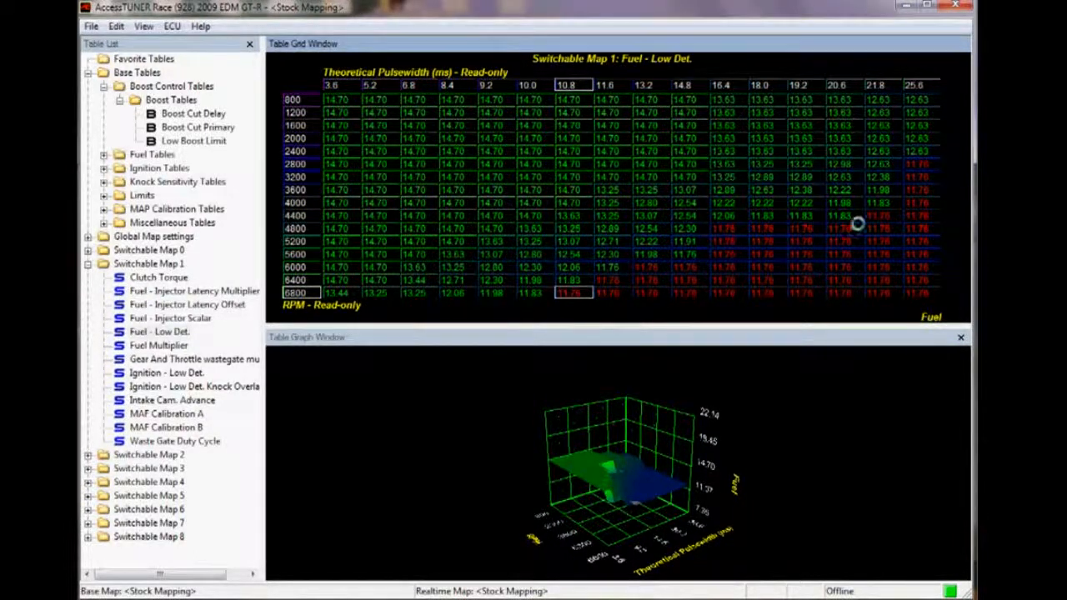